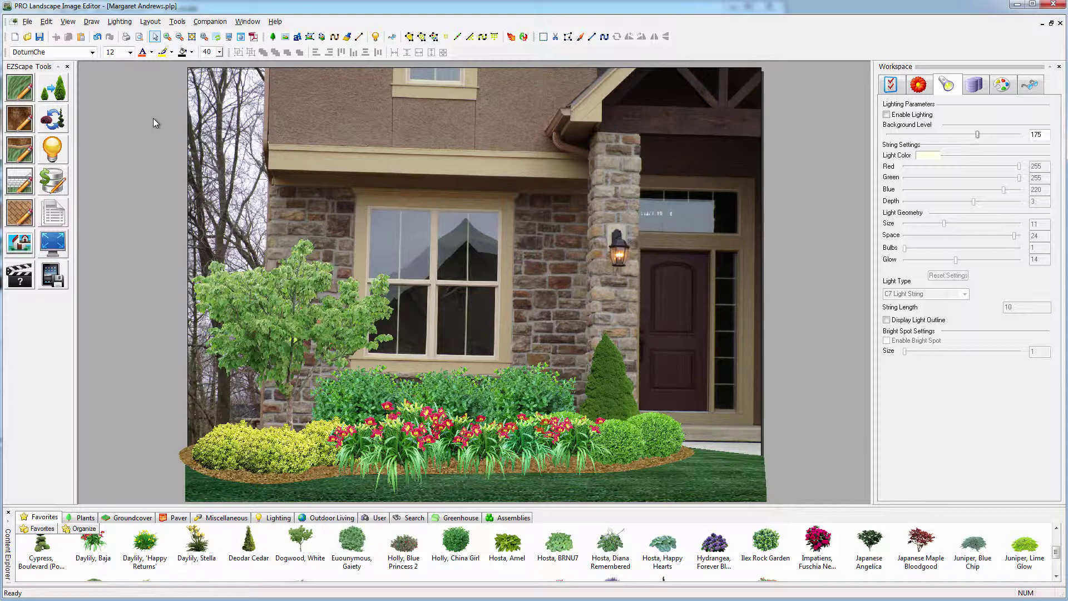
# Step: Nudge the tree up and to the left, and place an Encore Path Light AL-07-BK in front of the round shrubs near the door
pyautogui.moveTo(282, 296); pyautogui.dragTo(269, 281)
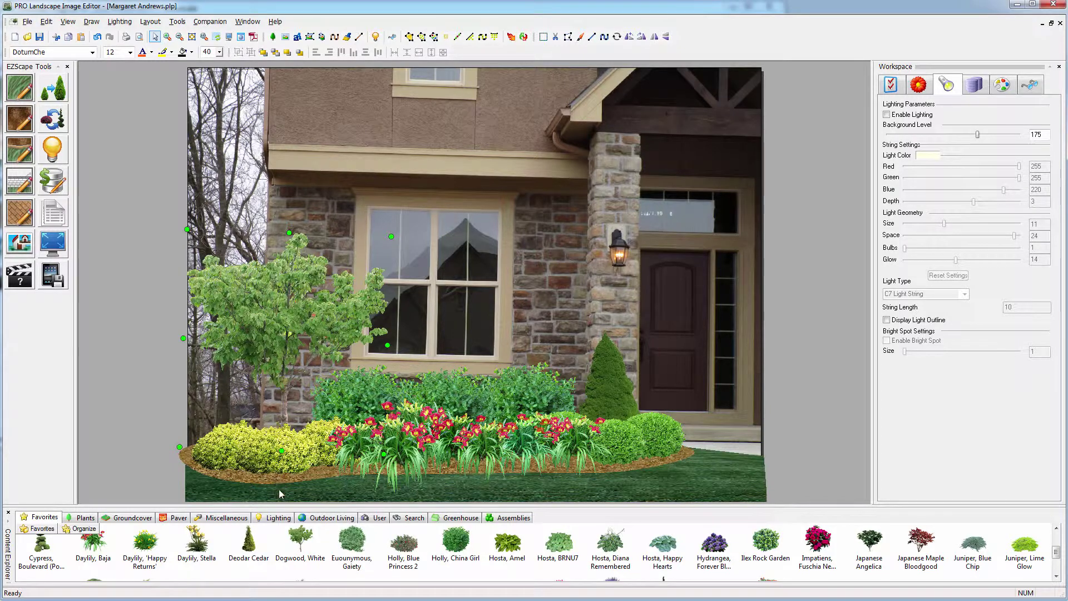
pyautogui.click(282, 519)
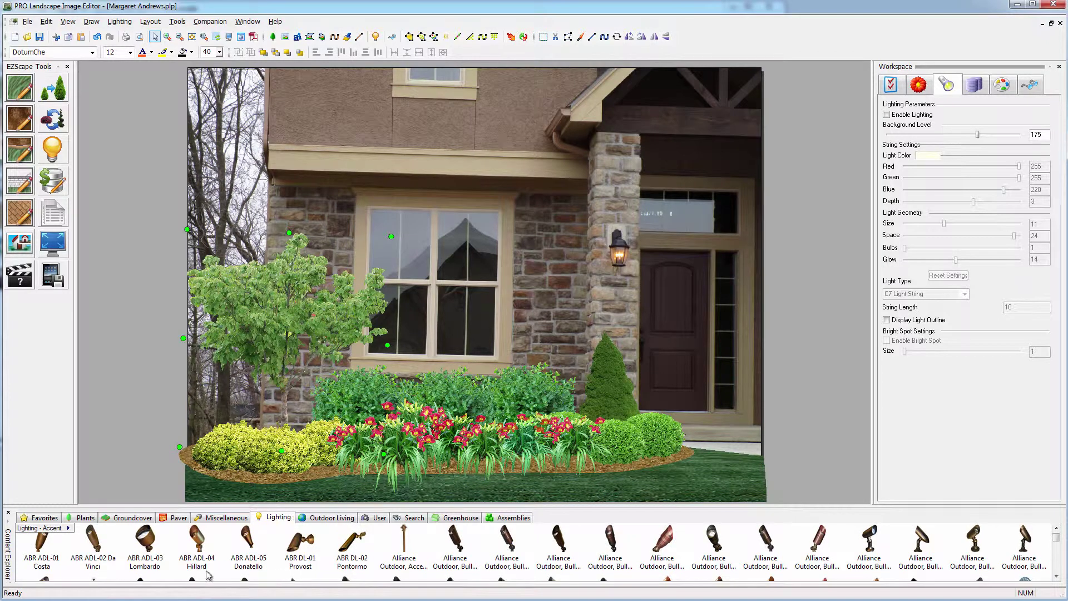
pyautogui.click(69, 529)
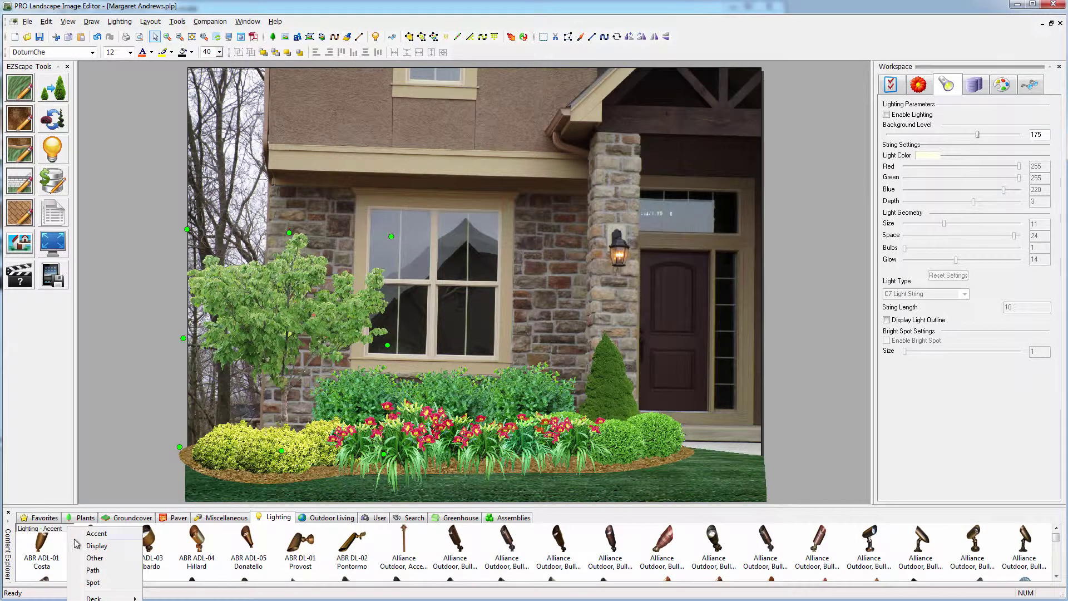
pyautogui.click(93, 570)
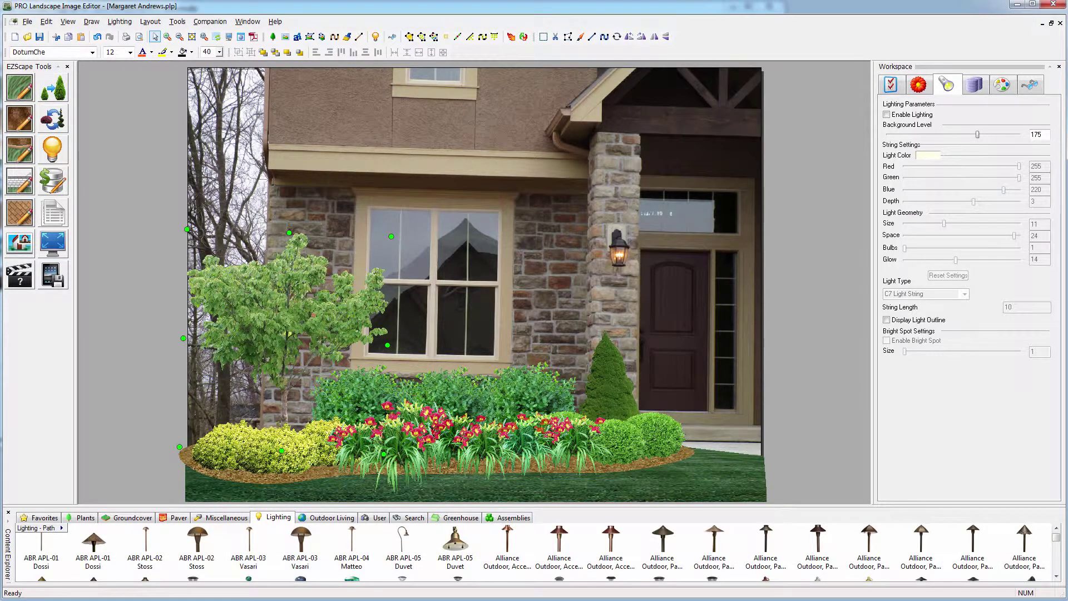
pyautogui.click(1056, 576)
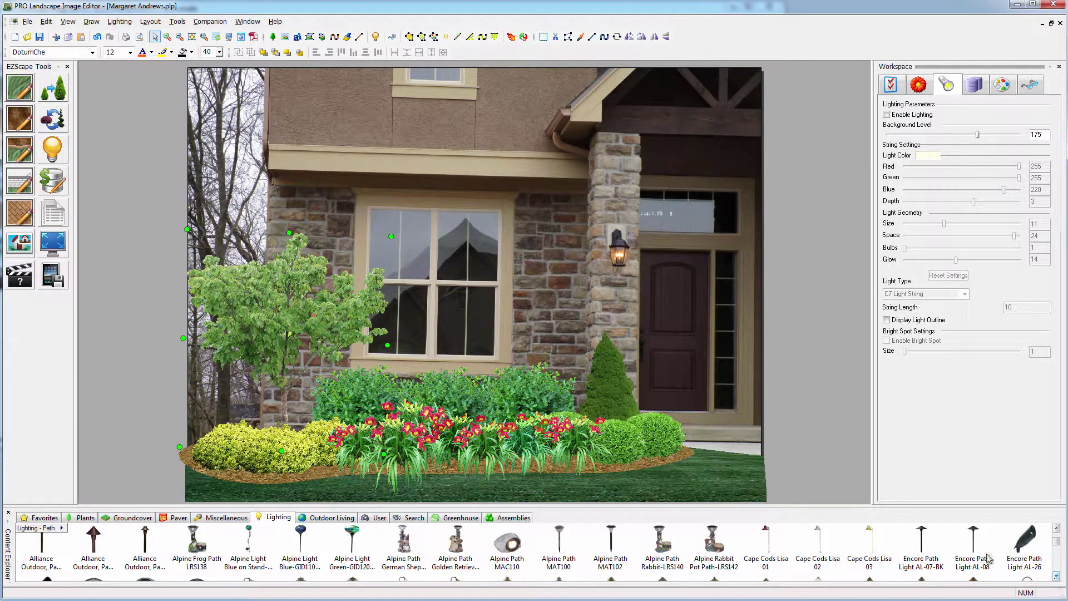
pyautogui.moveTo(921, 538); pyautogui.dragTo(631, 466)
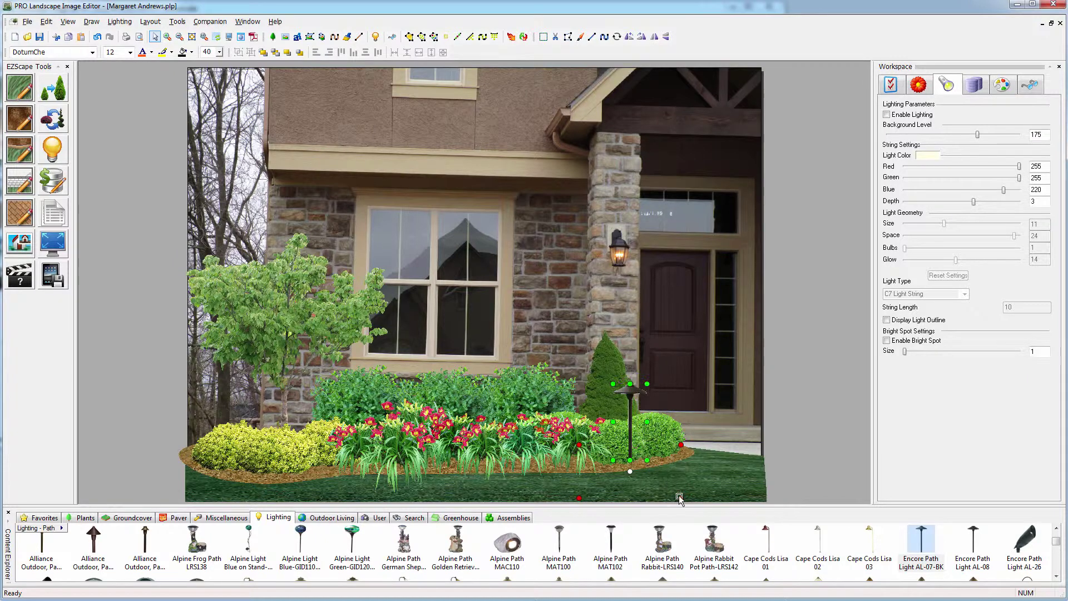
# Step: Reshape the path light's glow area to follow the bed edge and shrink the fixture to fit the round shrubs
pyautogui.moveTo(681, 499); pyautogui.dragTo(698, 486)
pyautogui.moveTo(579, 498); pyautogui.dragTo(583, 486)
pyautogui.moveTo(645, 387); pyautogui.dragTo(646, 407)
pyautogui.moveTo(693, 497); pyautogui.dragTo(696, 484)
pyautogui.moveTo(584, 496); pyautogui.dragTo(581, 491)
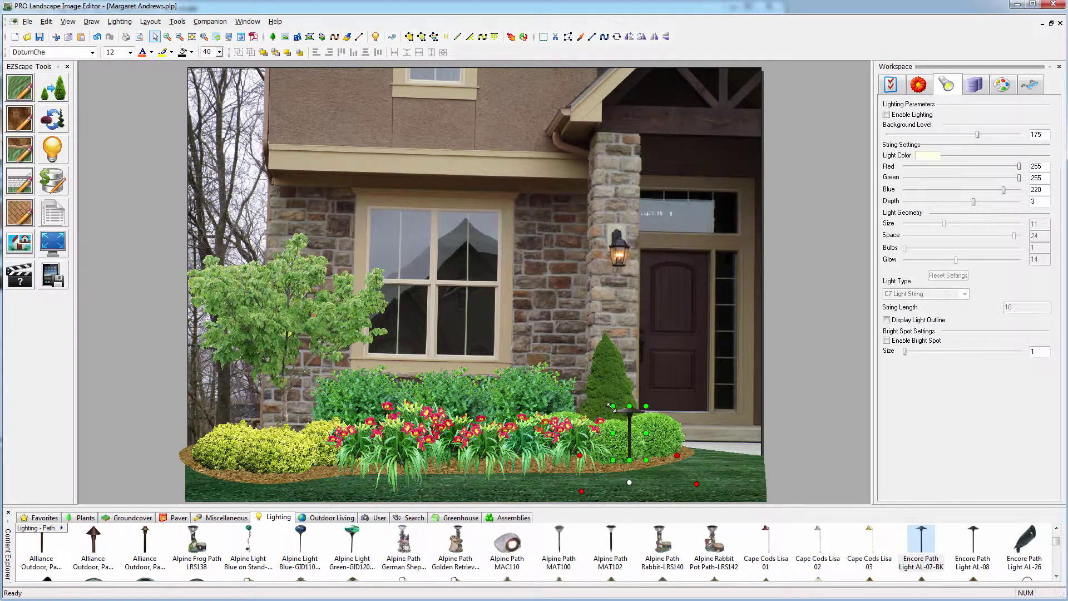
pyautogui.moveTo(613, 406); pyautogui.dragTo(616, 410)
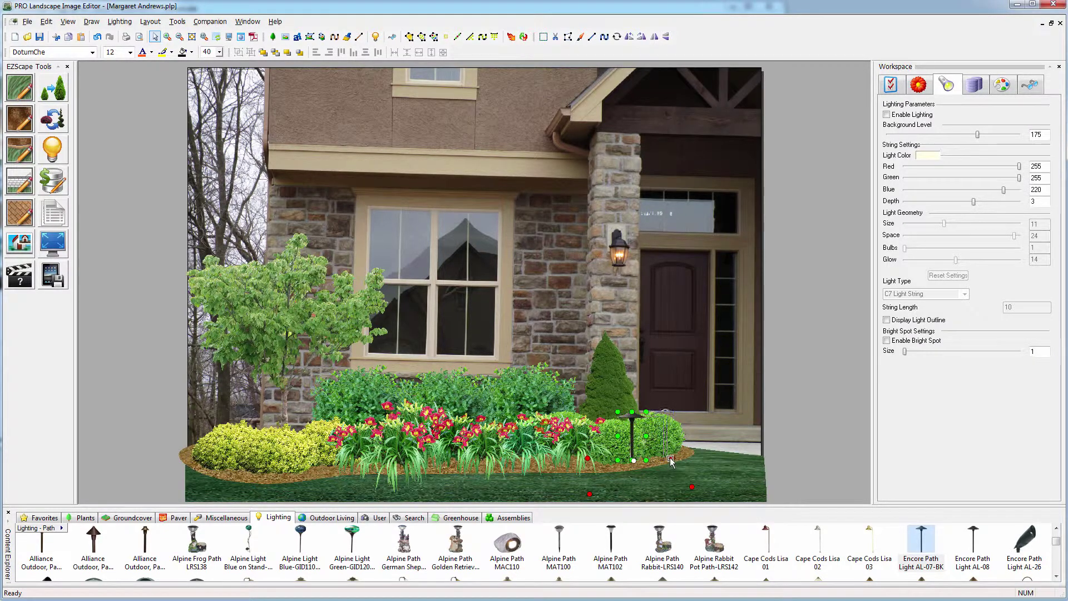
# Step: Place three more copies of the path light, spaced along the front of the bed to the yellow shrubs
pyautogui.moveTo(672, 458); pyautogui.dragTo(701, 479)
pyautogui.click(507, 467)
pyautogui.click(366, 467)
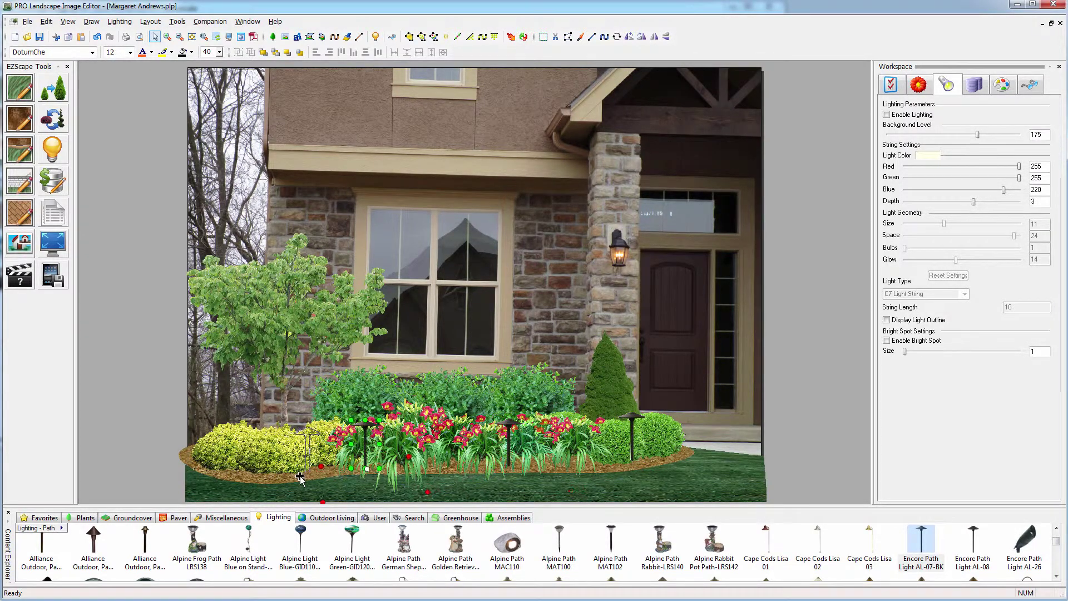
pyautogui.click(235, 474)
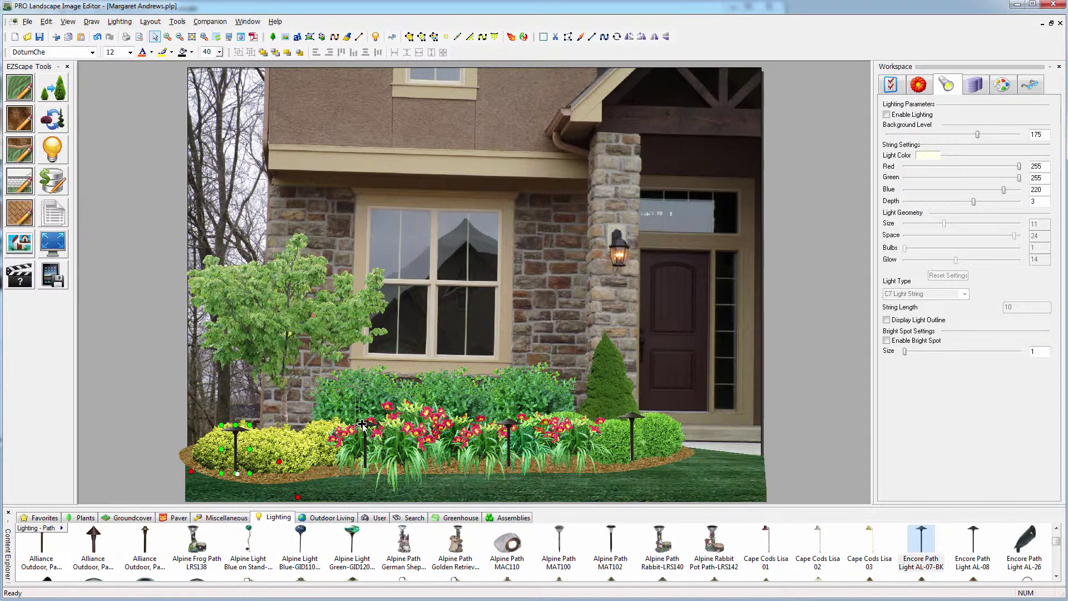
# Step: Preview the path lights with night lighting enabled, and return to the daylight view
pyautogui.click(53, 147)
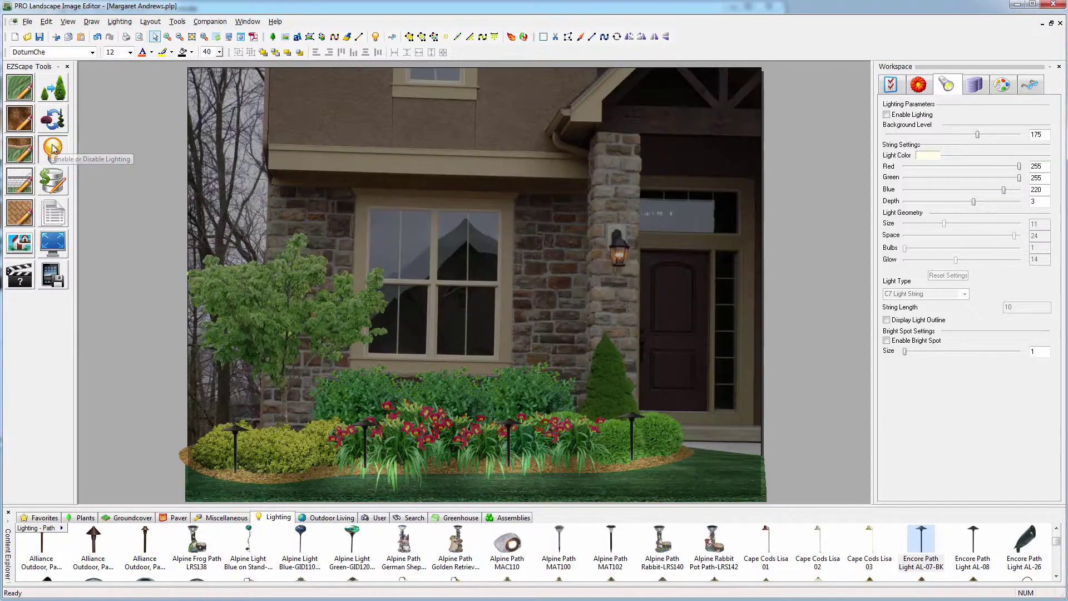
pyautogui.click(53, 148)
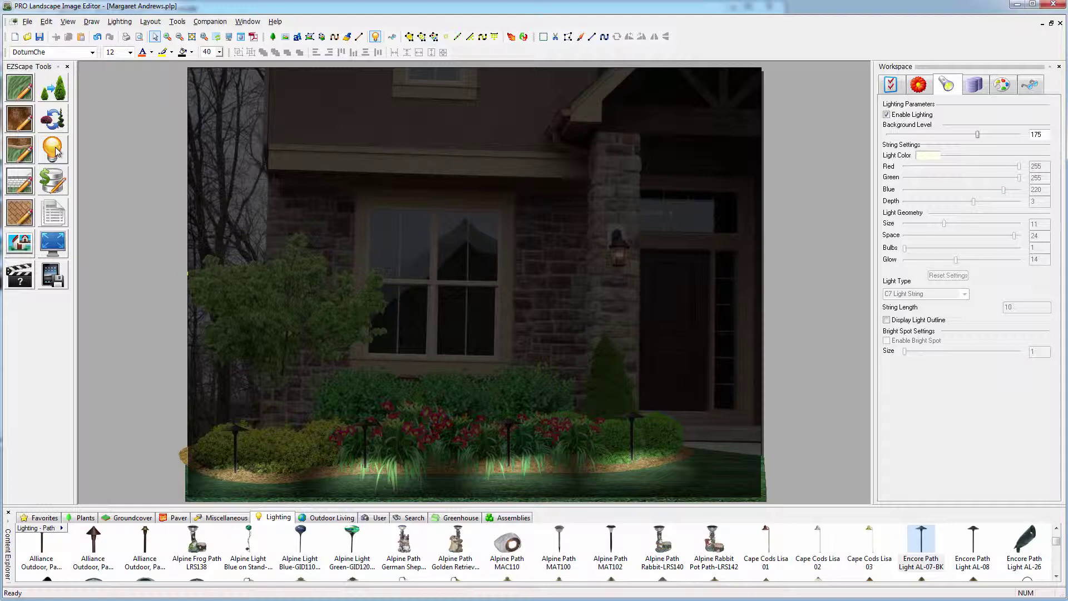
pyautogui.click(58, 152)
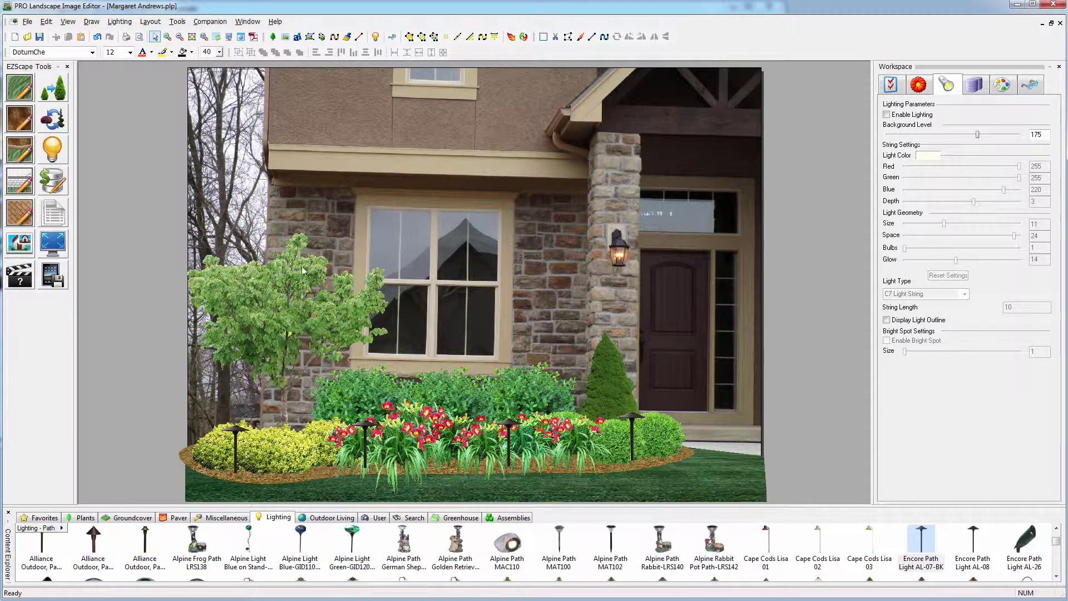
# Step: Draw a custom uplight from the flower bed covering the stone wall between the window and the column, up to the trim
pyautogui.click(409, 37)
pyautogui.click(555, 434)
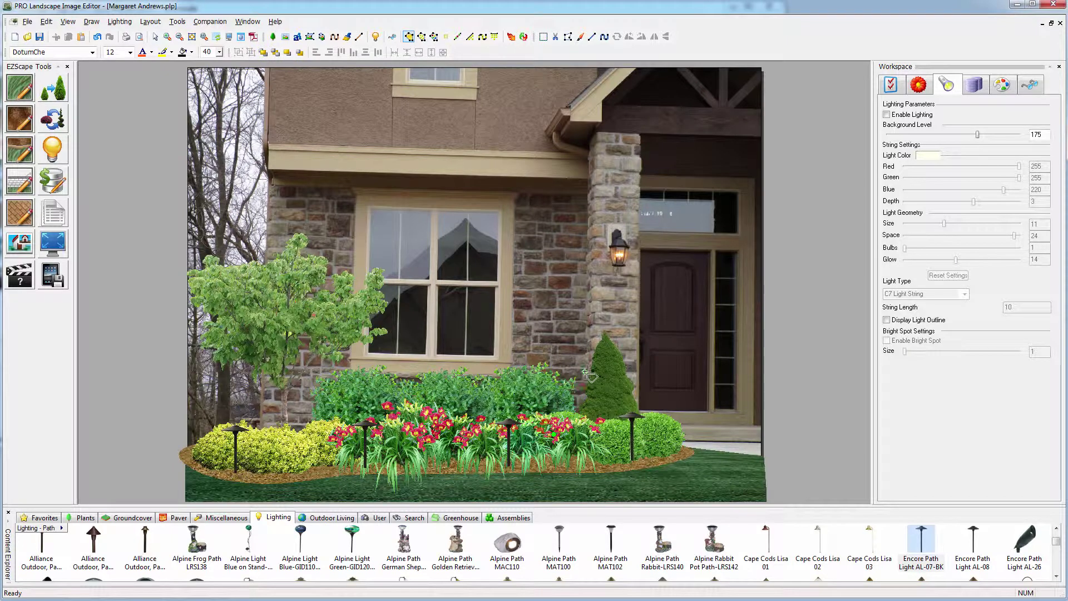
pyautogui.click(584, 370)
pyautogui.click(583, 216)
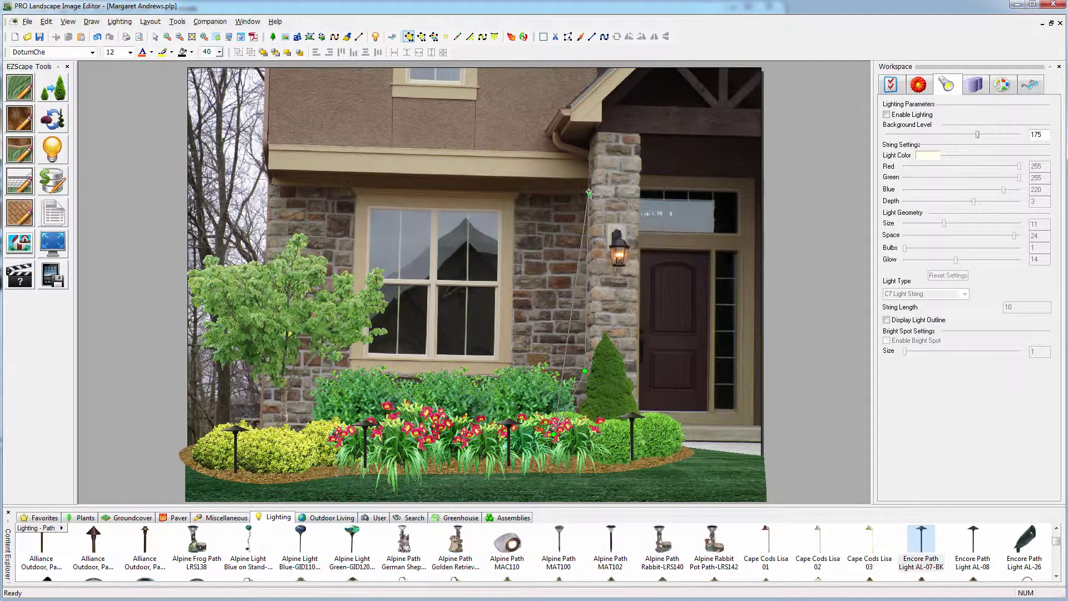
pyautogui.click(588, 192)
pyautogui.click(508, 187)
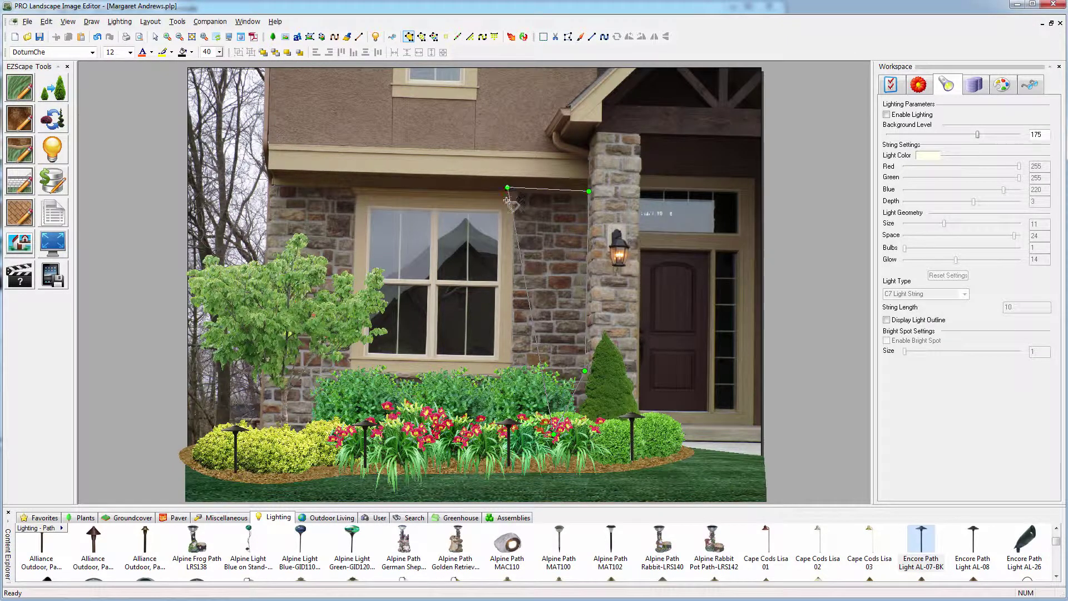
pyautogui.click(504, 299)
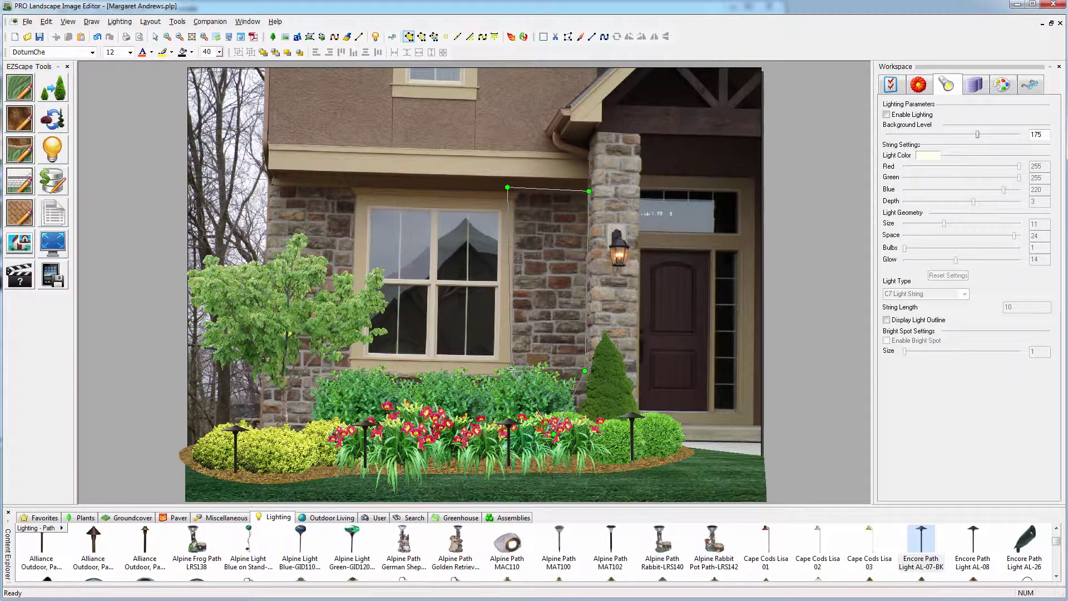
pyautogui.doubleClick(511, 368)
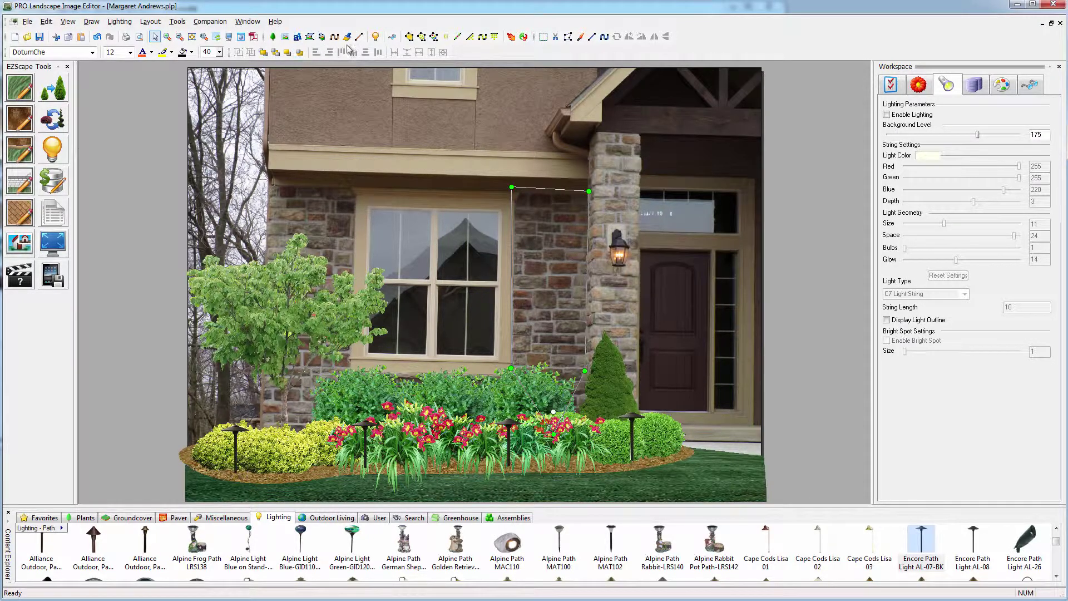
# Step: Draw a second custom uplight from the yellow shrubs covering the stone wall behind the tree, up to the trim
pyautogui.click(407, 37)
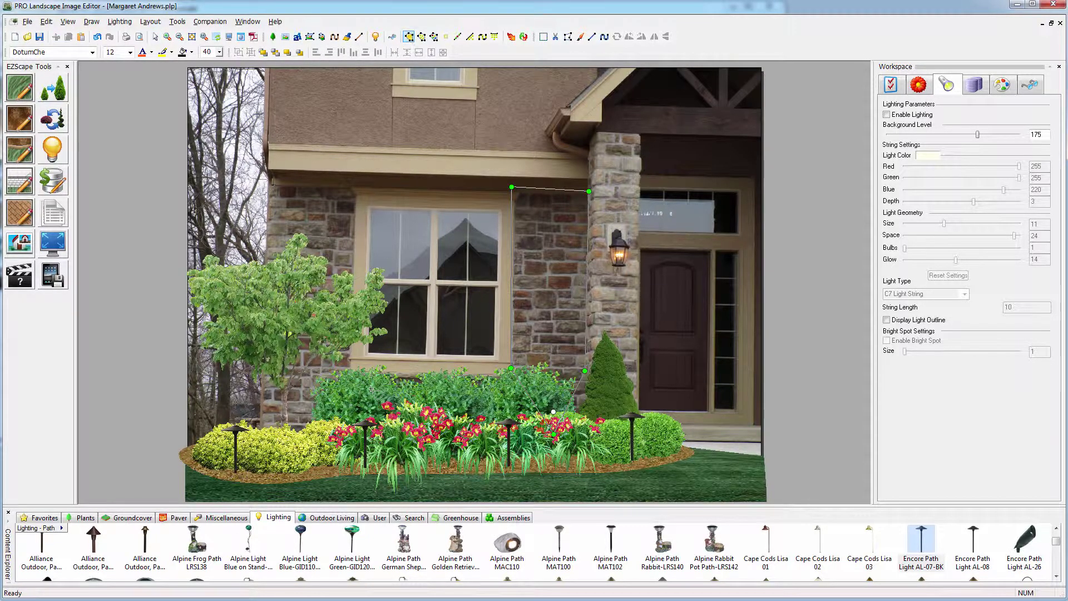
pyautogui.click(299, 441)
pyautogui.click(350, 368)
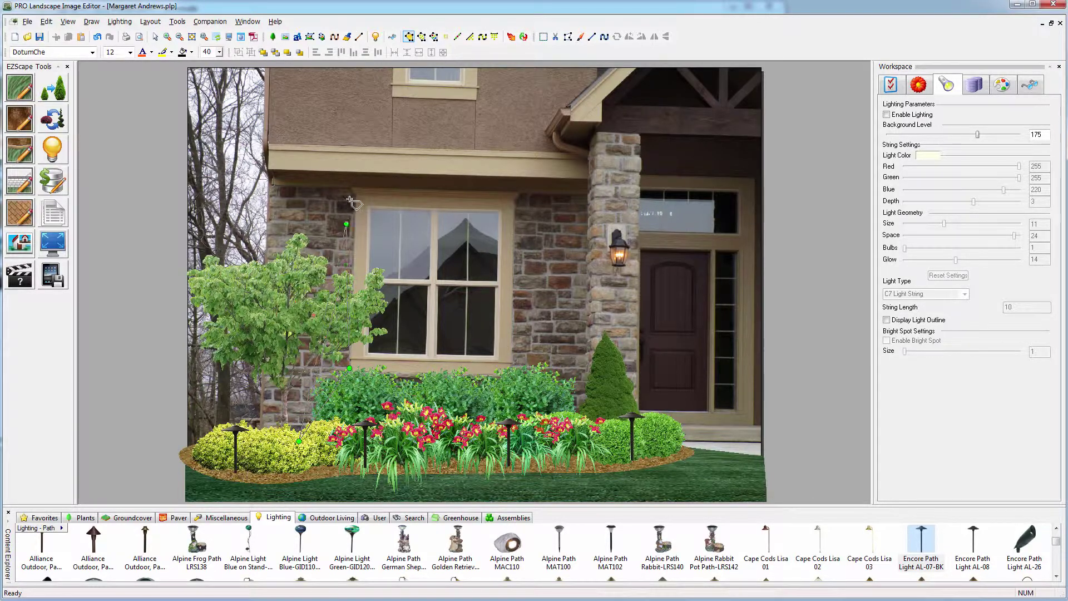
pyautogui.click(354, 189)
pyautogui.click(270, 184)
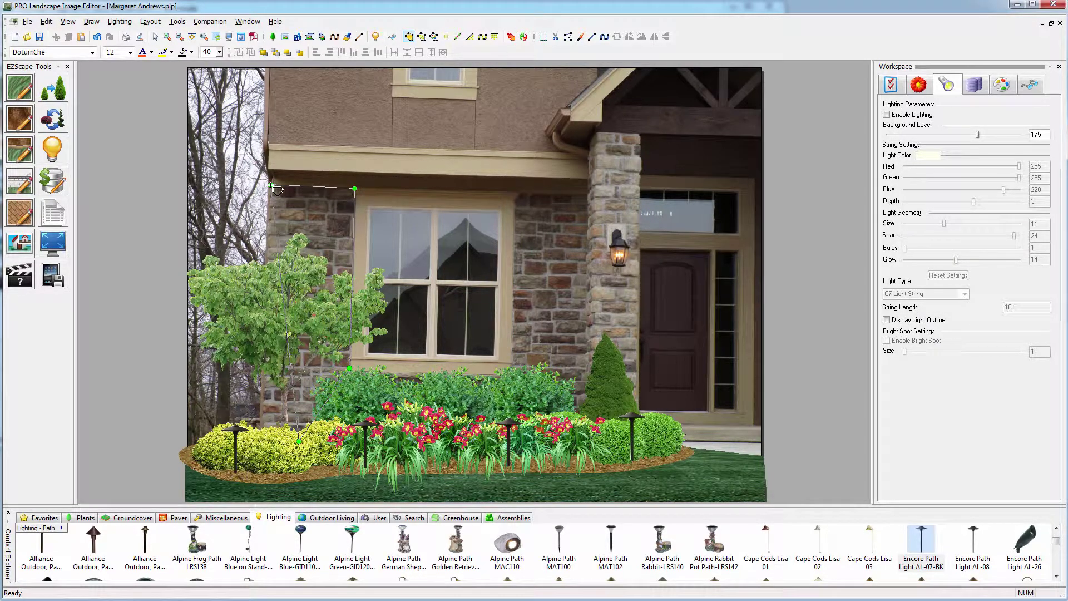
pyautogui.click(262, 306)
pyautogui.doubleClick(266, 383)
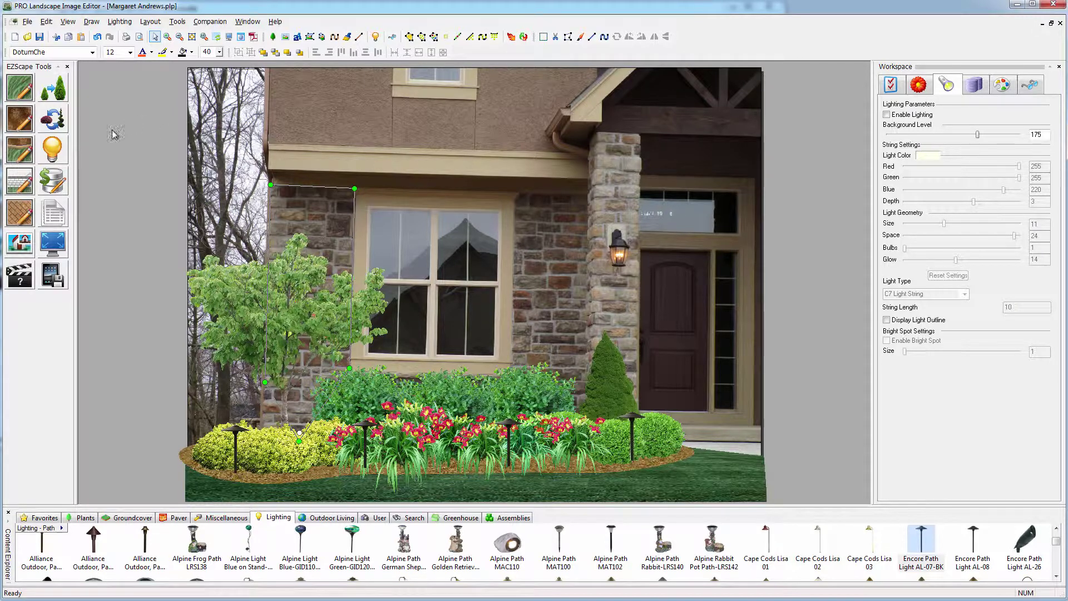
# Step: Enable night lighting and send both wall uplights to the back so they shine behind the plants
pyautogui.click(56, 155)
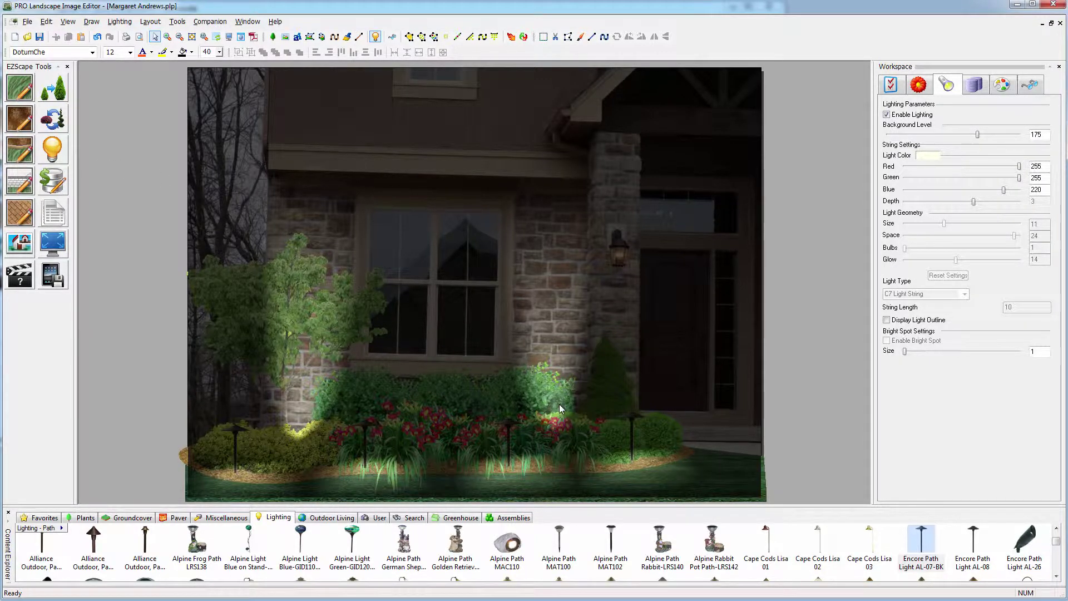
pyautogui.click(531, 400)
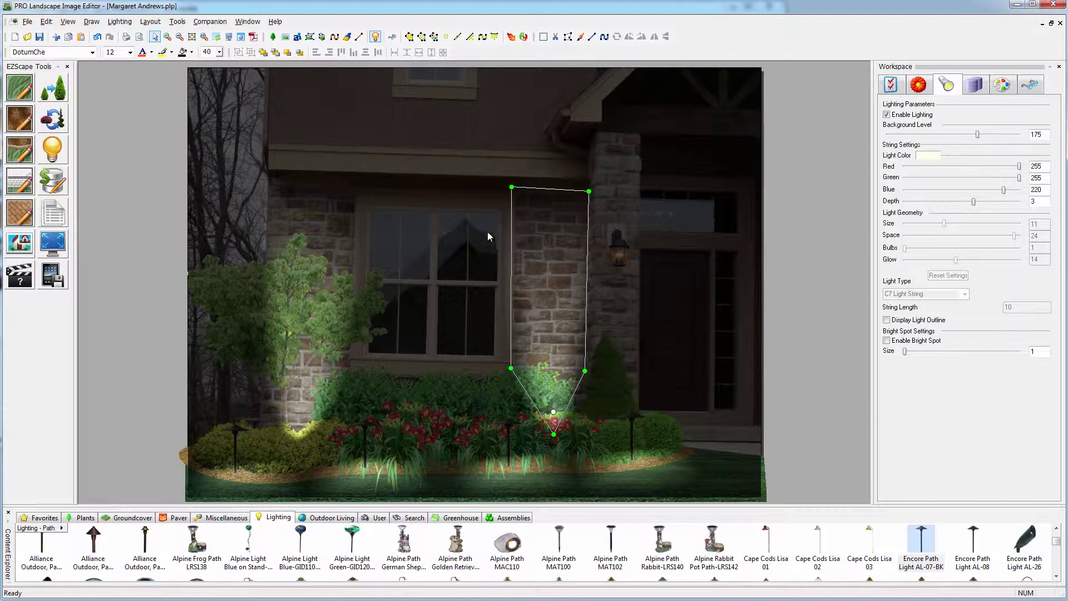
pyautogui.click(275, 53)
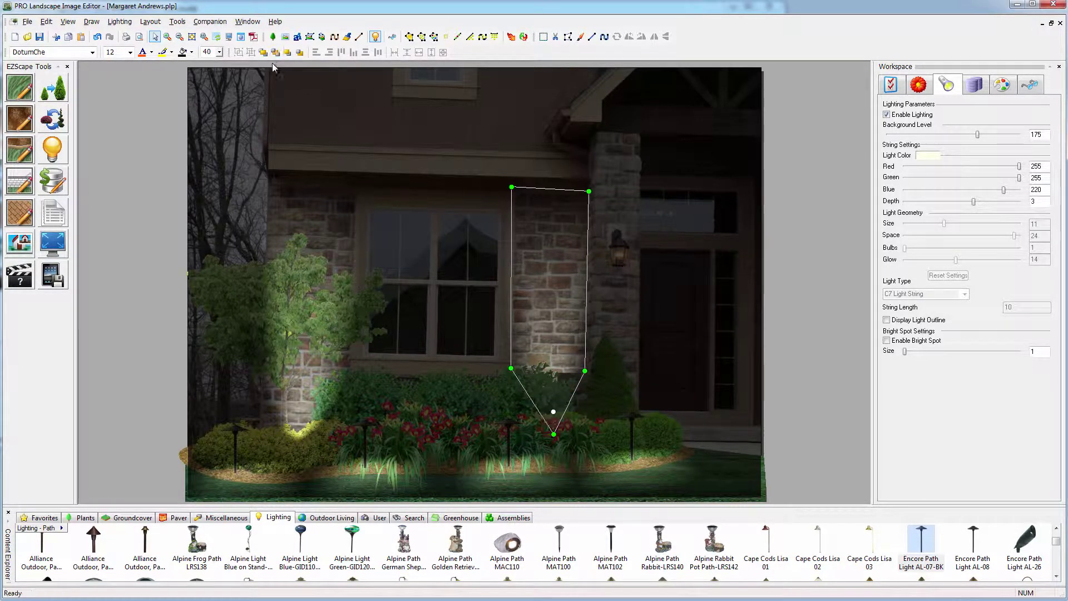
pyautogui.click(278, 256)
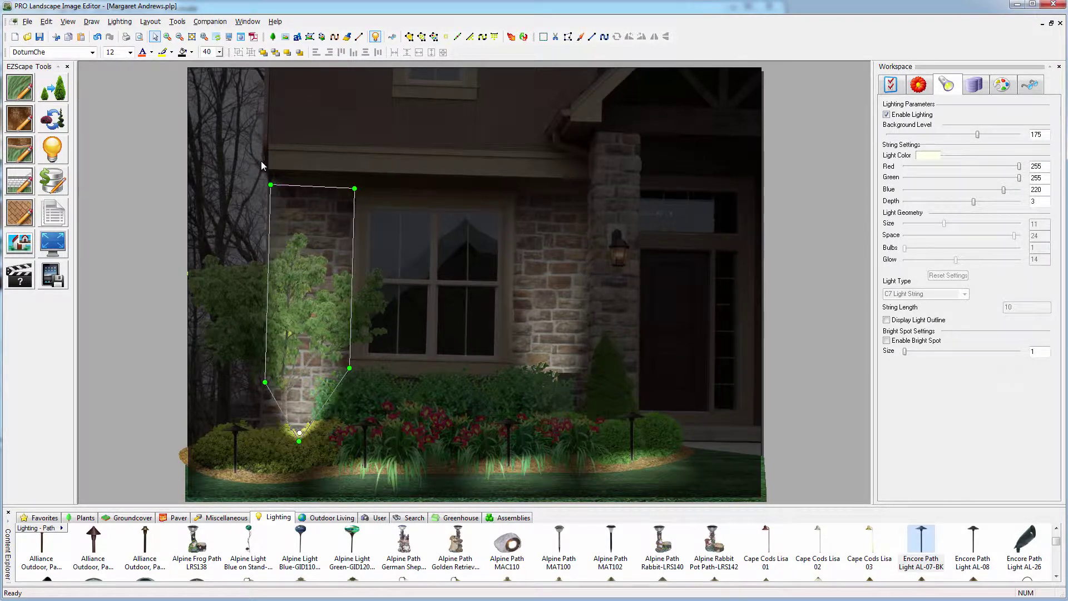
pyautogui.click(279, 55)
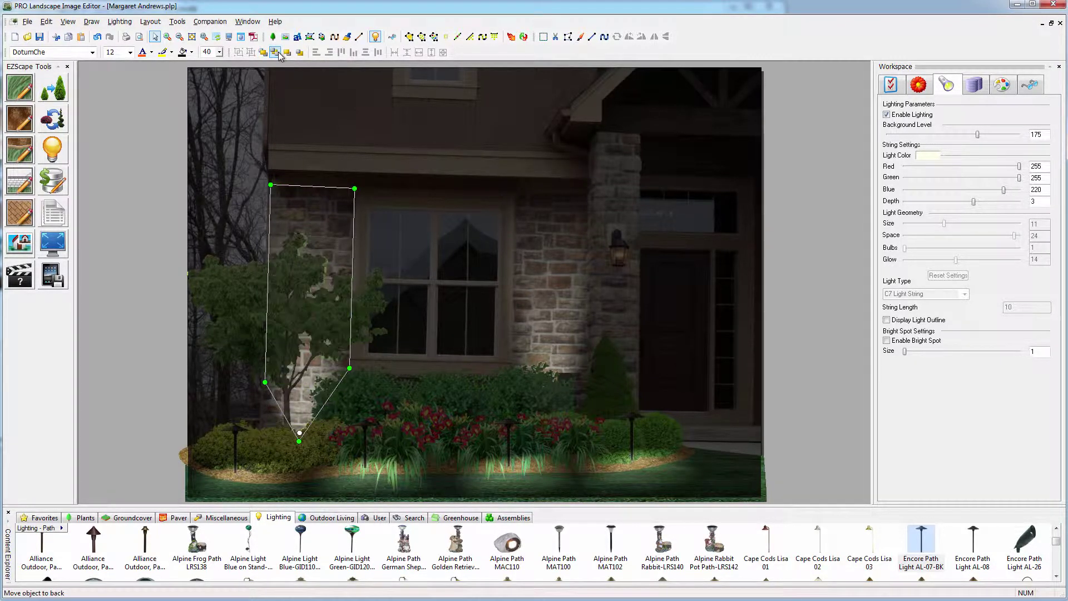
pyautogui.click(485, 232)
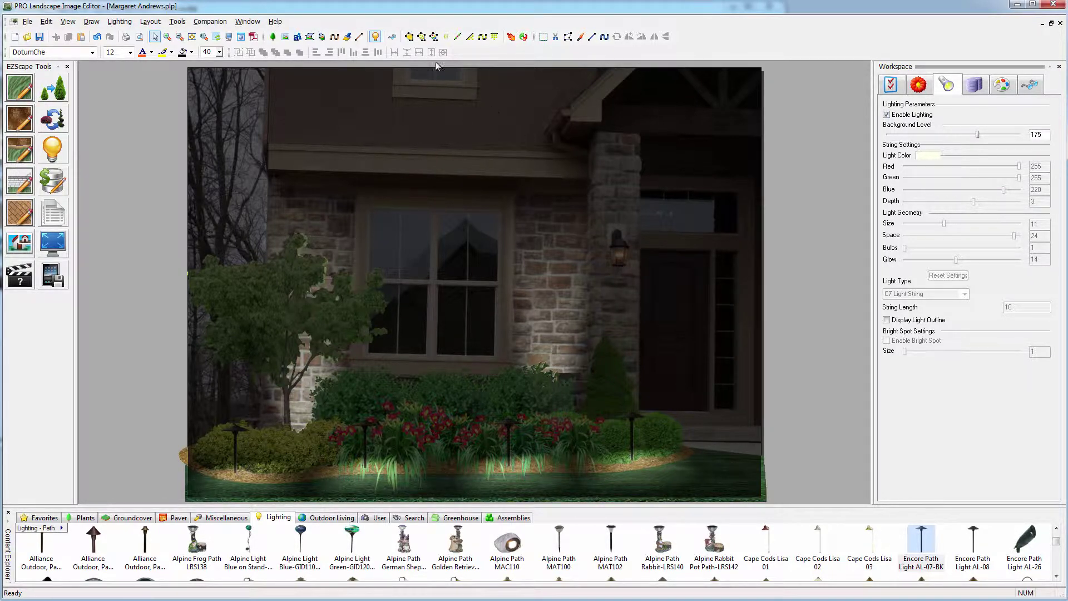
# Step: Draw a custom light on the stone column, covering the area from the wall lantern down to the cone-shaped evergreen
pyautogui.click(409, 38)
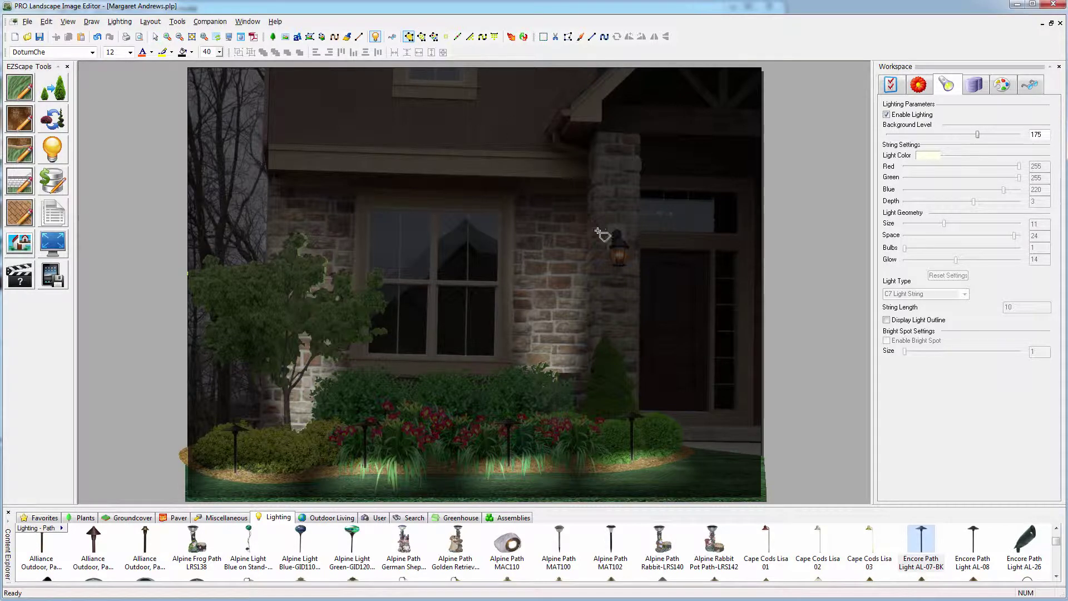
pyautogui.click(591, 262)
pyautogui.click(590, 355)
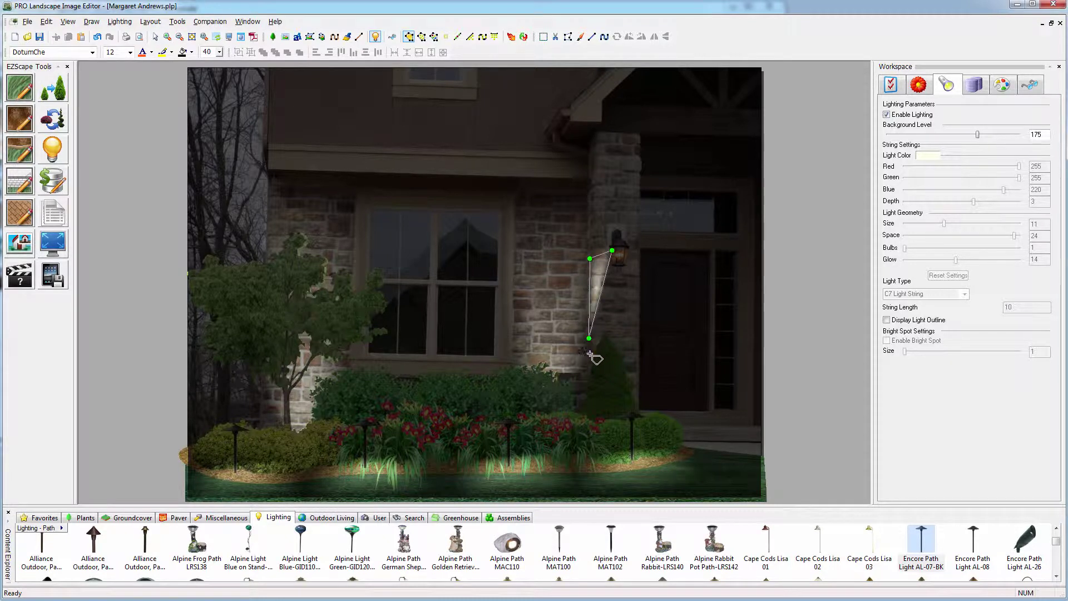
pyautogui.click(638, 356)
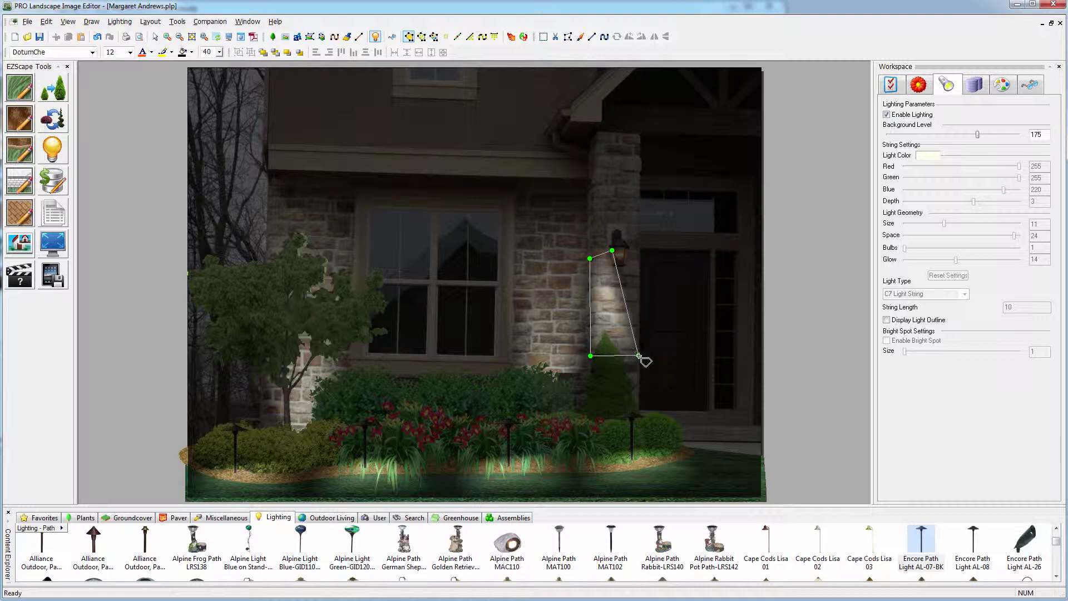
pyautogui.click(638, 261)
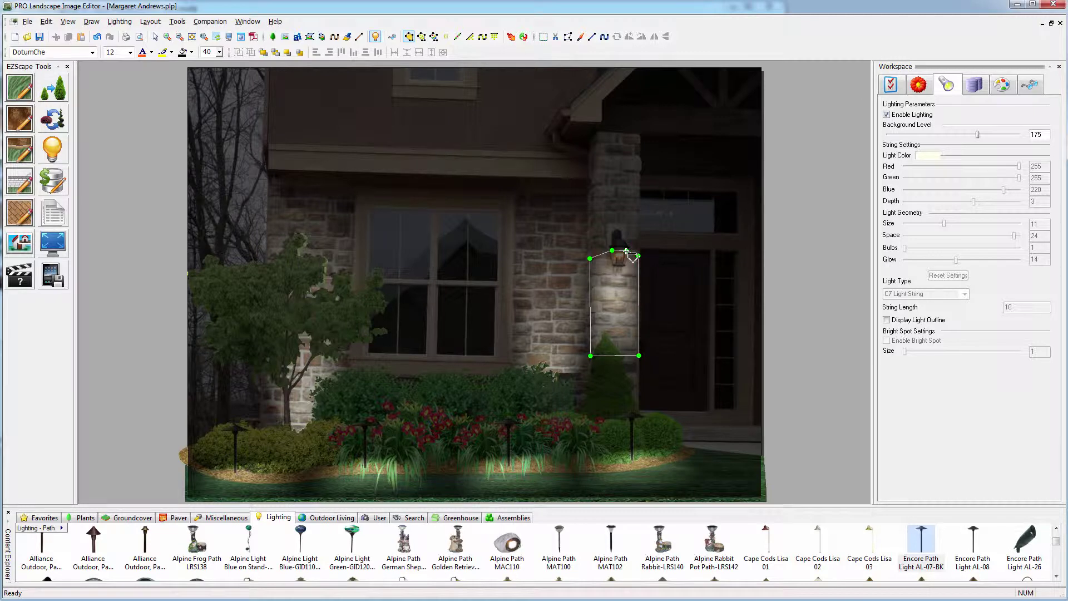
pyautogui.click(626, 250)
# Step: Move the column light's source point up to the wall lantern and deselect the light
pyautogui.click(614, 305)
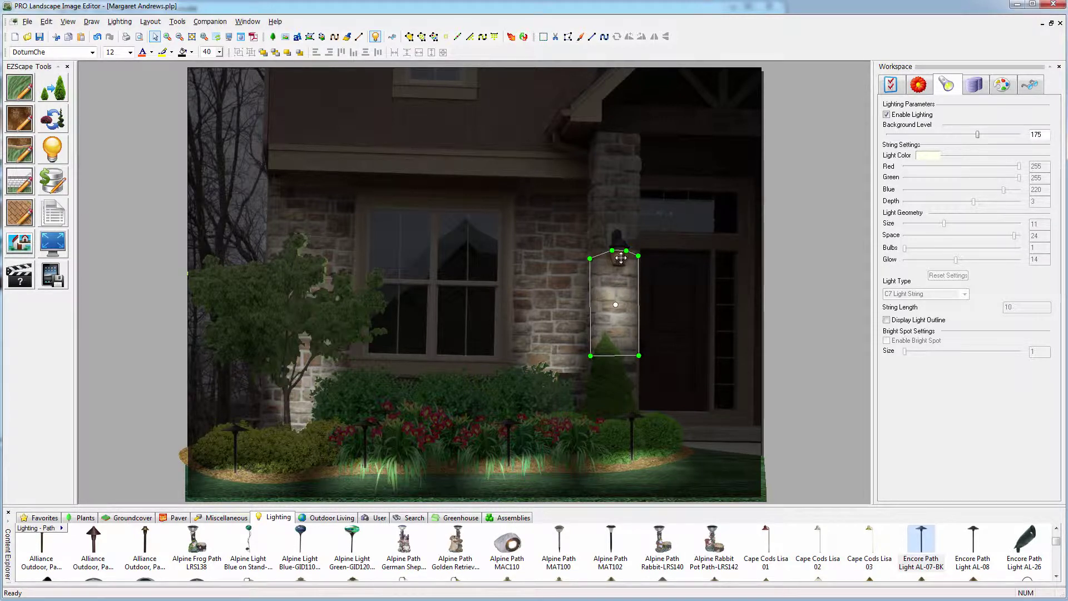
pyautogui.click(620, 256)
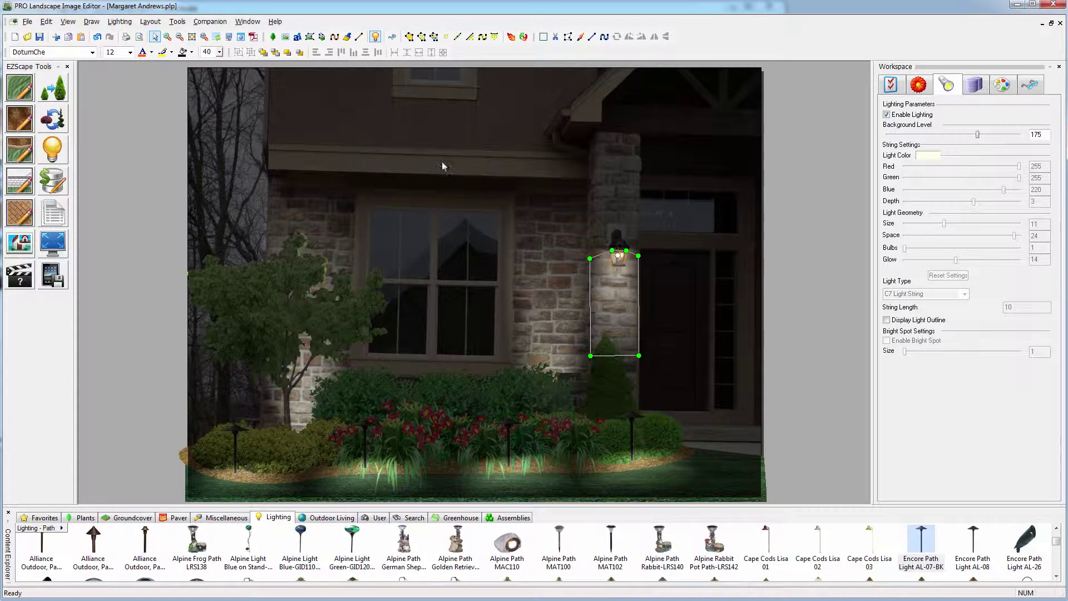
pyautogui.click(155, 148)
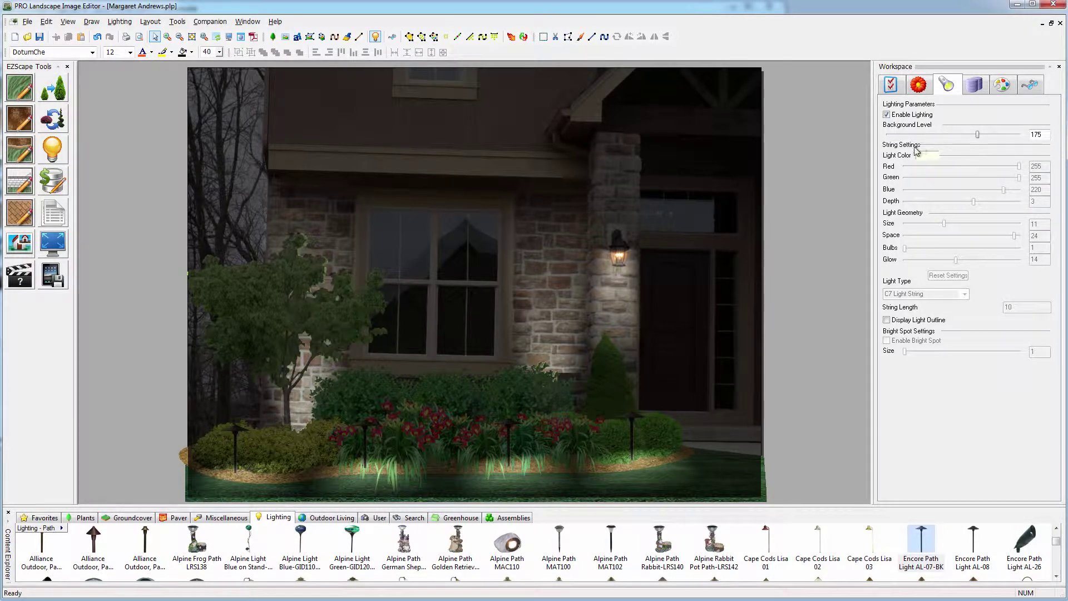
# Step: Examine the color settings of the stone column light, deselect it and switch the design back to daytime view
pyautogui.click(1019, 166)
pyautogui.click(624, 289)
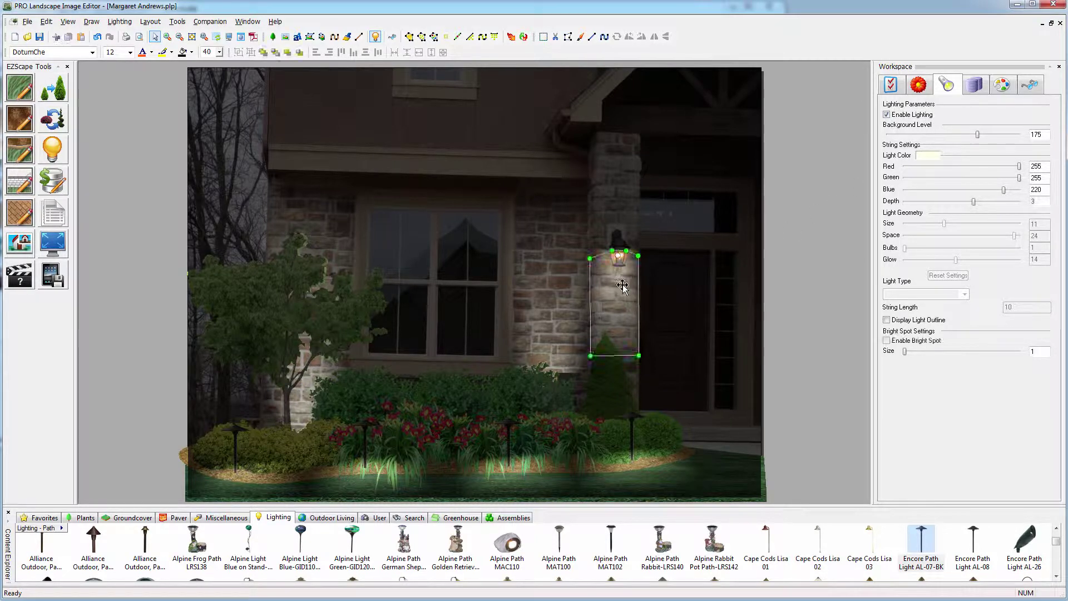
pyautogui.moveTo(1018, 166)
pyautogui.mouseDown()
pyautogui.moveTo(1002, 170)
pyautogui.moveTo(1025, 169)
pyautogui.mouseUp()
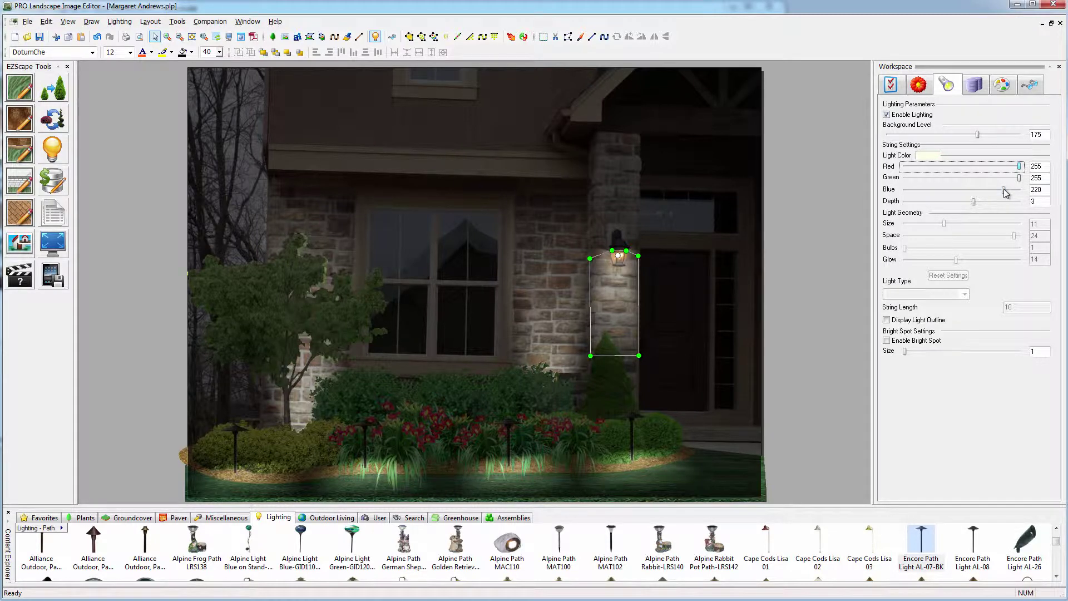
pyautogui.click(796, 189)
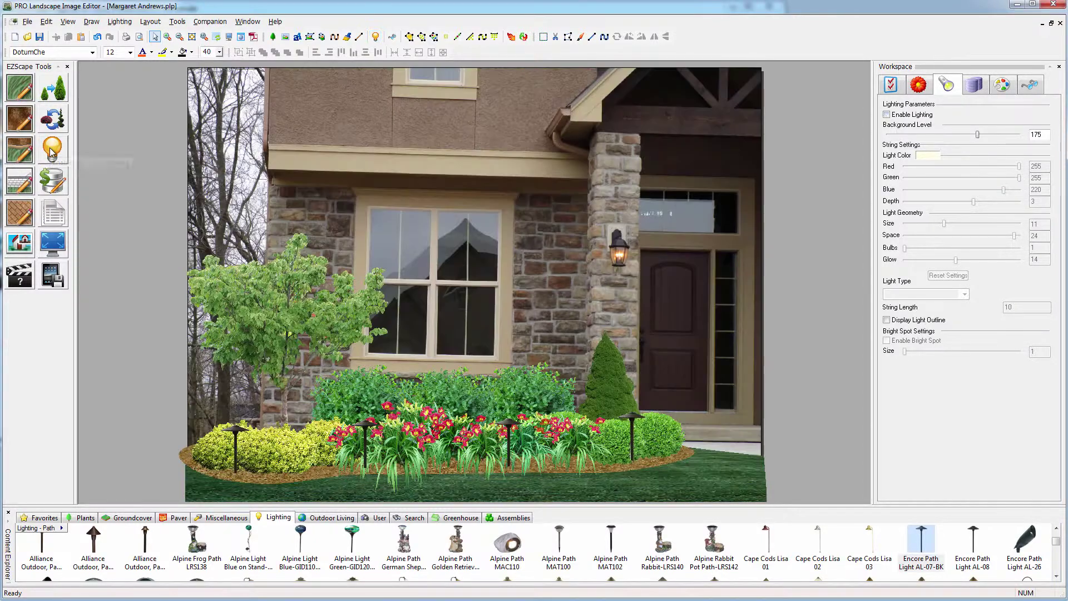
pyautogui.click(51, 152)
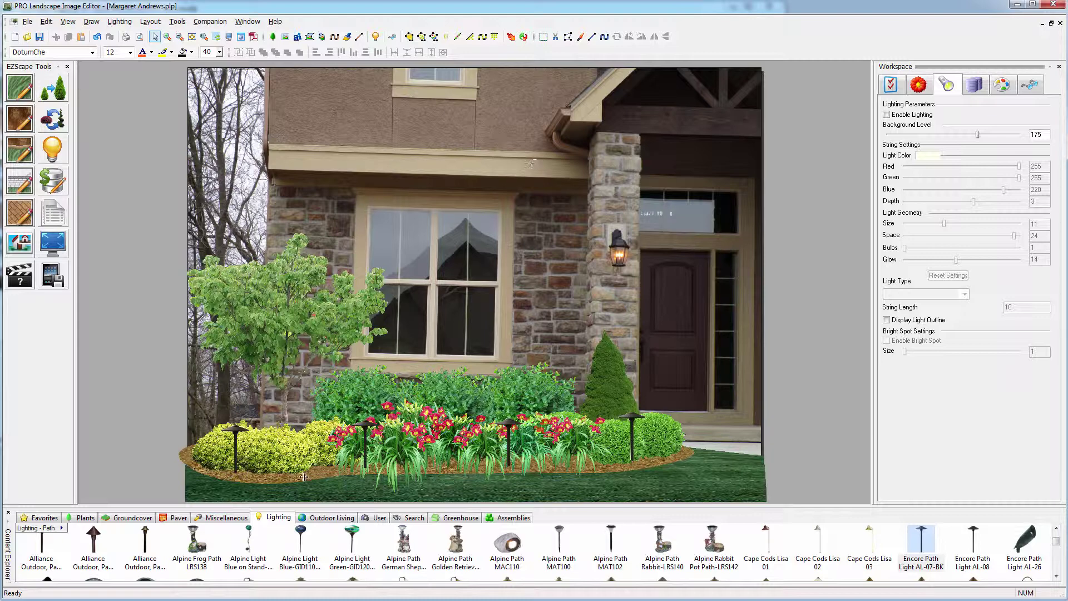
# Step: Open the Display category of the lighting library and browse its holiday light objects from start to end
pyautogui.click(40, 528)
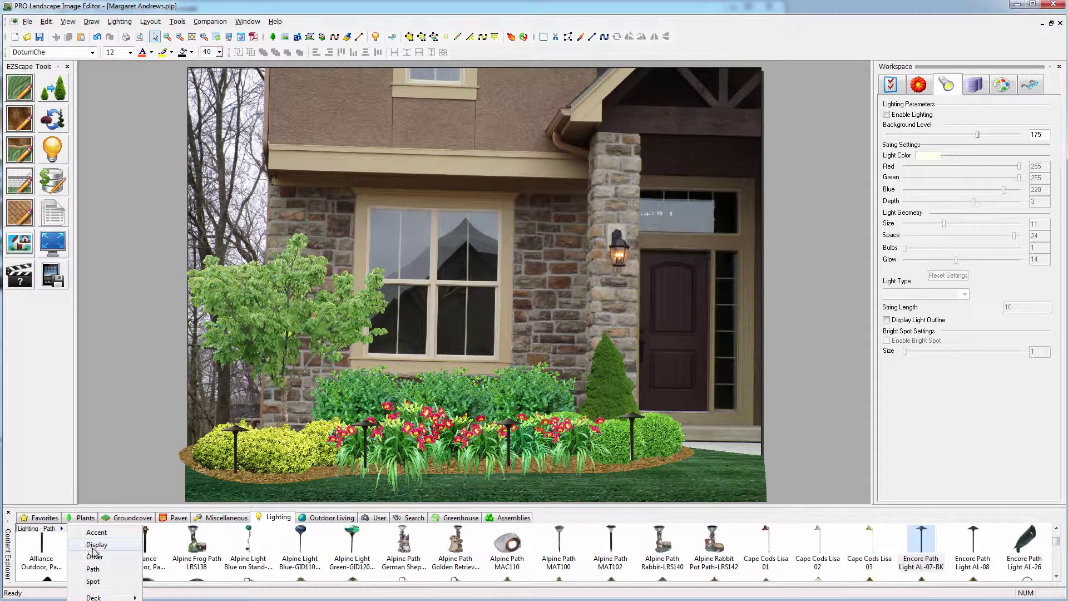
pyautogui.click(93, 556)
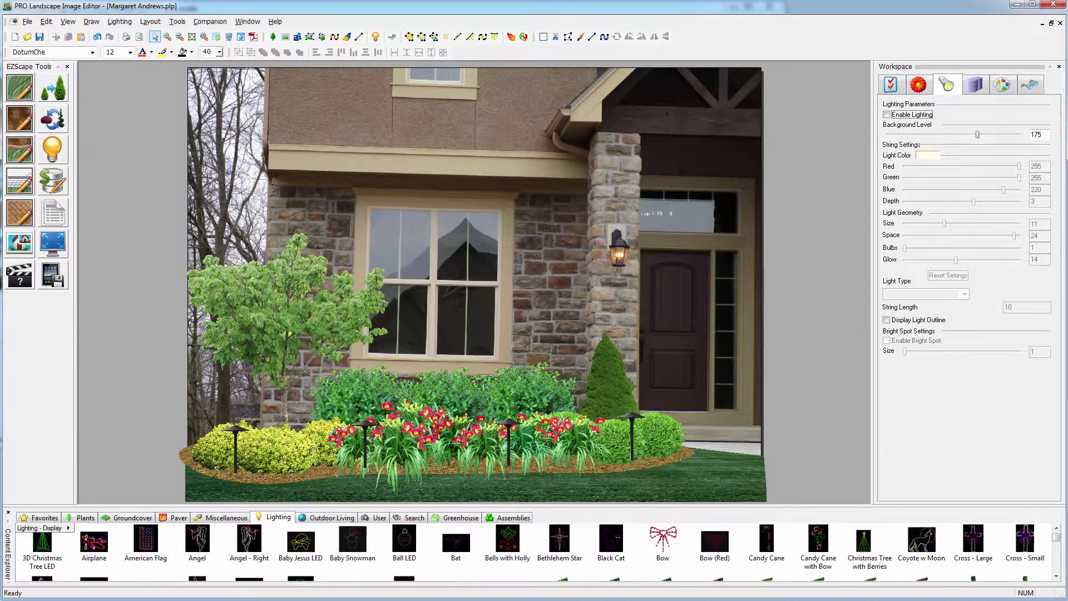
pyautogui.click(1055, 577)
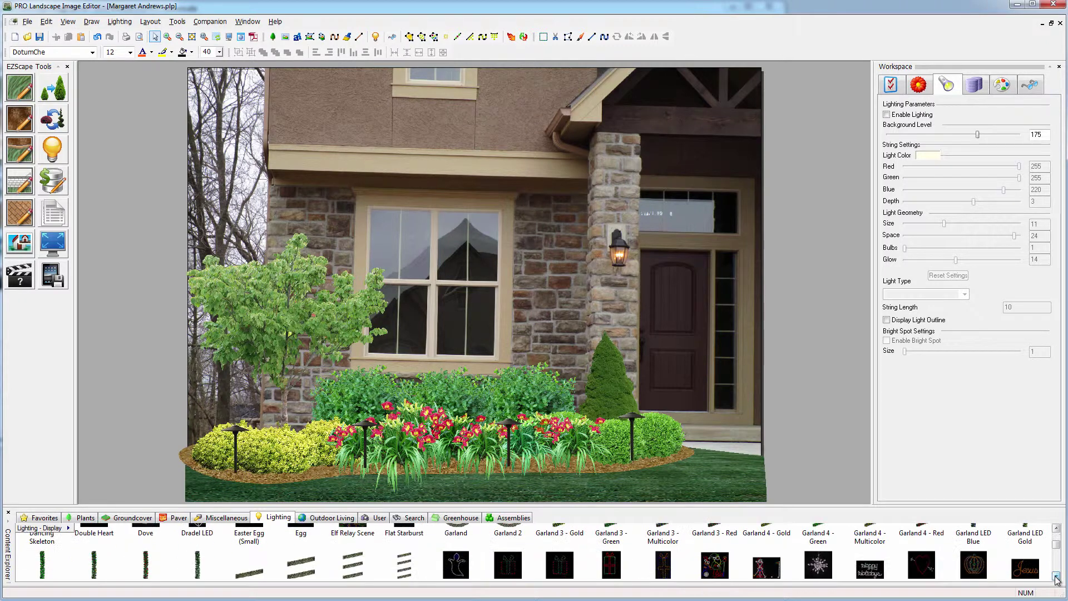
pyautogui.click(1055, 576)
pyautogui.click(1056, 576)
pyautogui.click(1056, 577)
pyautogui.click(1055, 577)
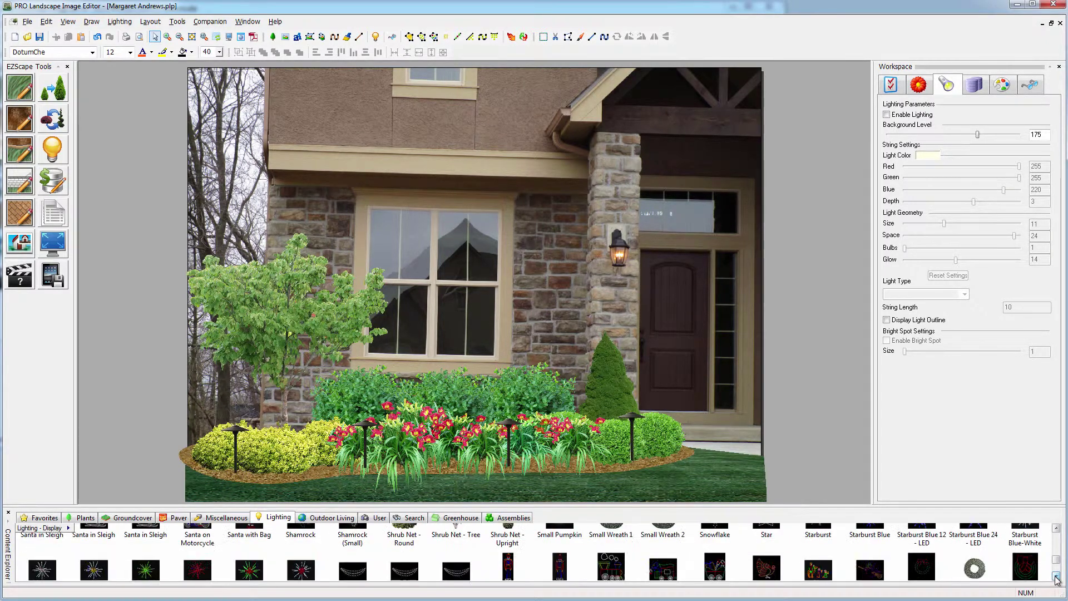
pyautogui.click(1056, 576)
pyautogui.click(1055, 577)
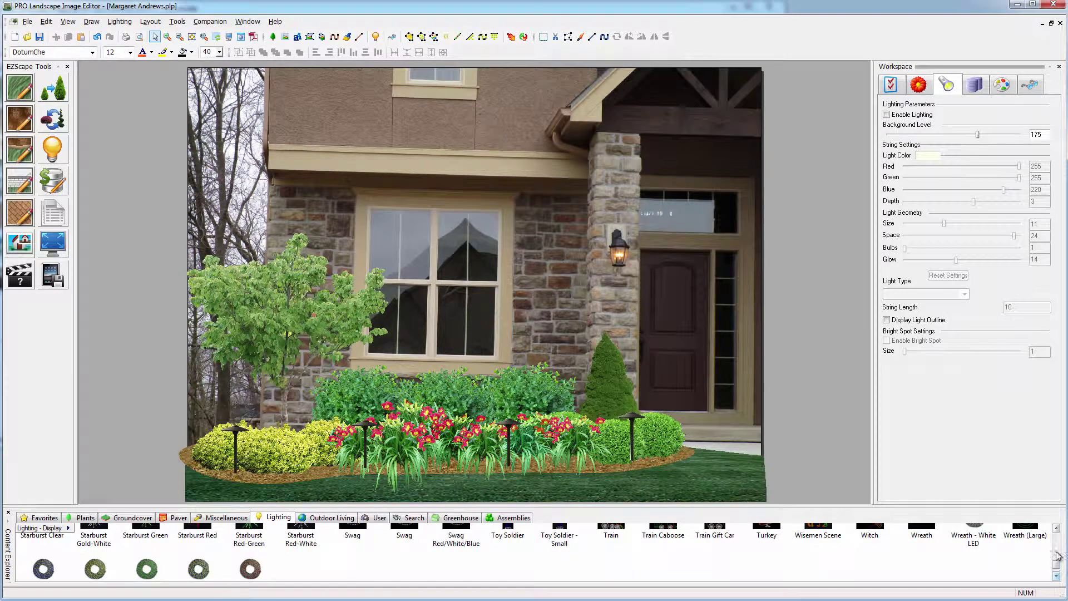
pyautogui.moveTo(1056, 563); pyautogui.dragTo(1059, 537)
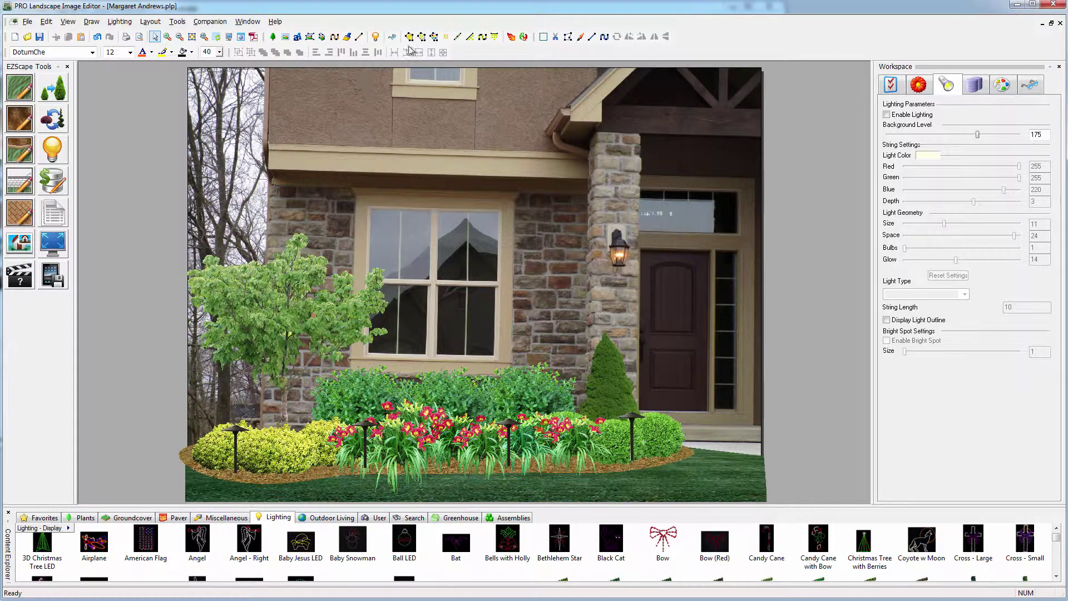
# Step: Draw a straight light string along the beige trim above the window, from the house corner to the stone column
pyautogui.click(458, 37)
pyautogui.click(269, 151)
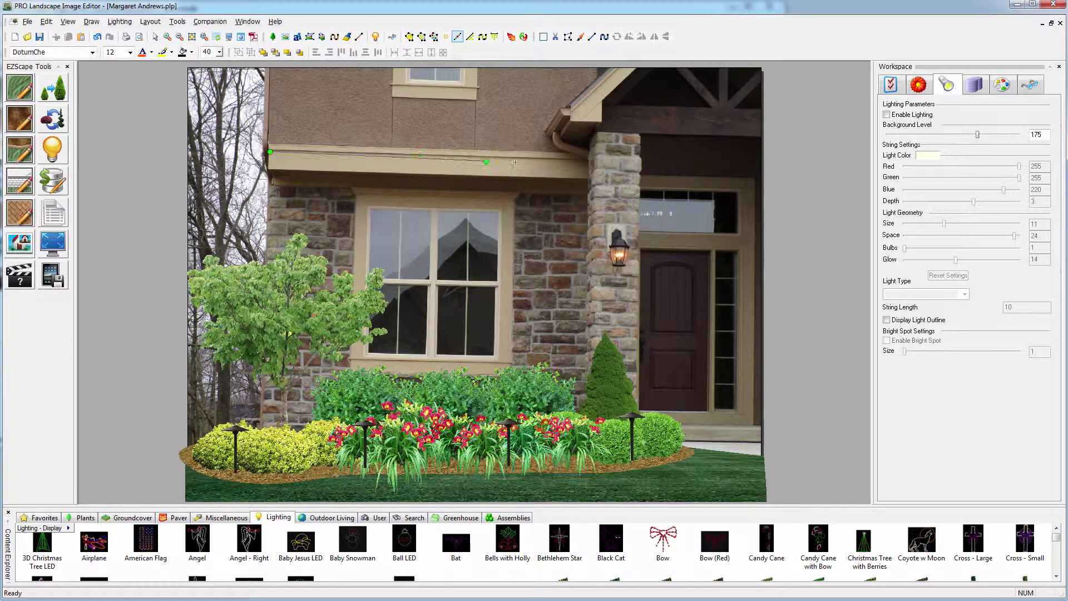
pyautogui.doubleClick(586, 160)
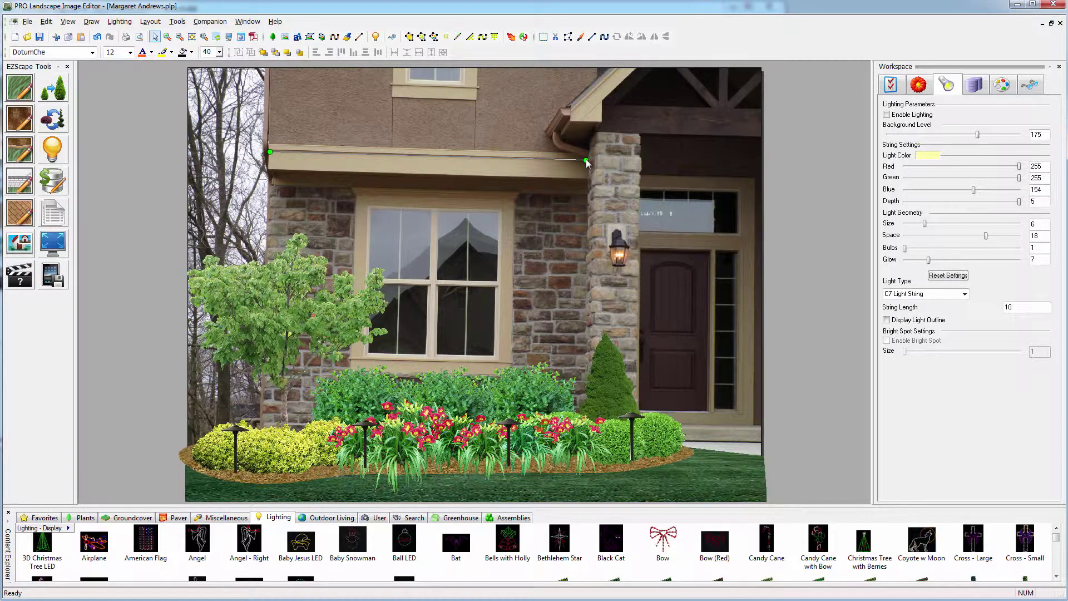
pyautogui.click(545, 162)
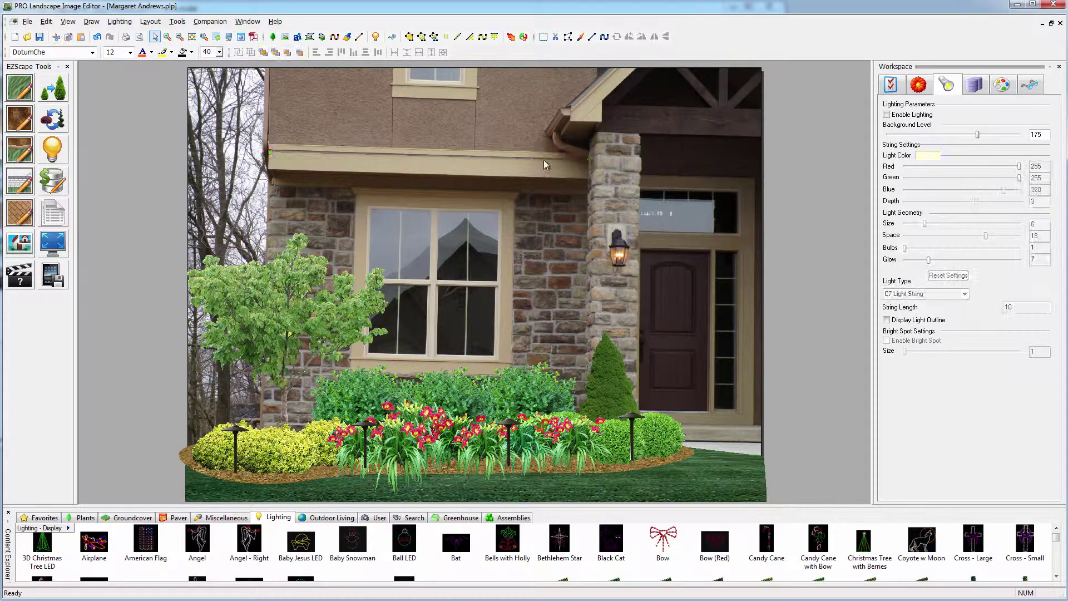
# Step: Enable night lighting and set the trim light string's size to 17, spacing to 24 and glow to 11
pyautogui.click(46, 149)
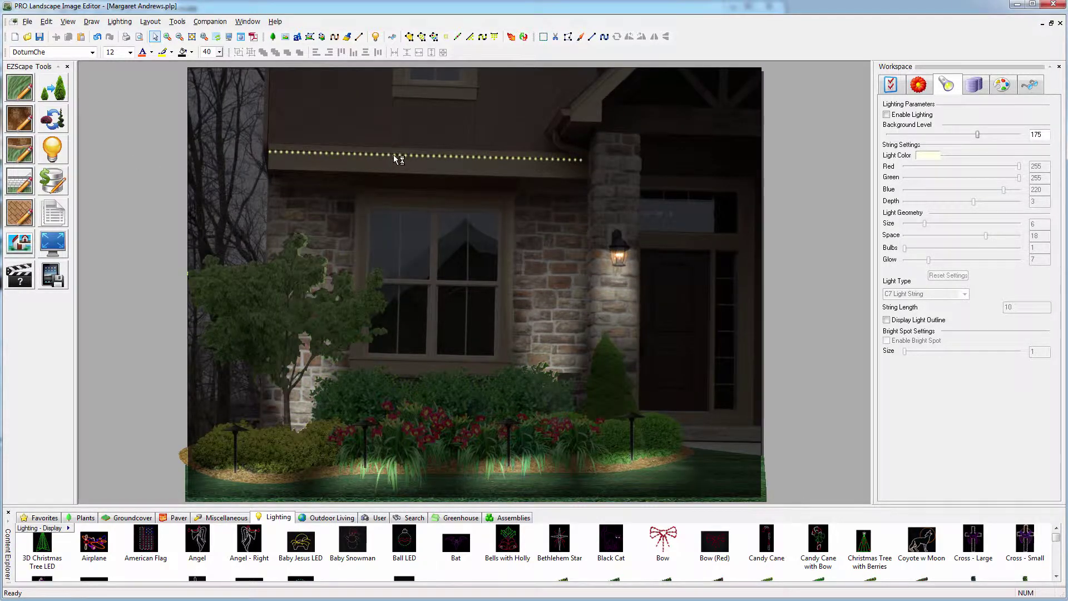
pyautogui.click(414, 157)
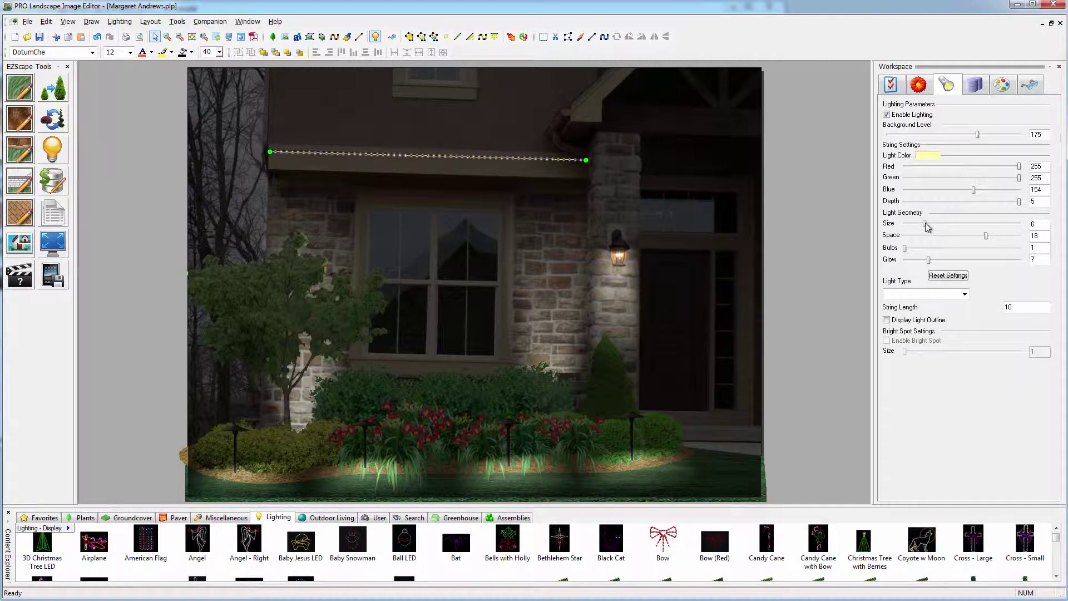
pyautogui.moveTo(926, 226); pyautogui.dragTo(1015, 239)
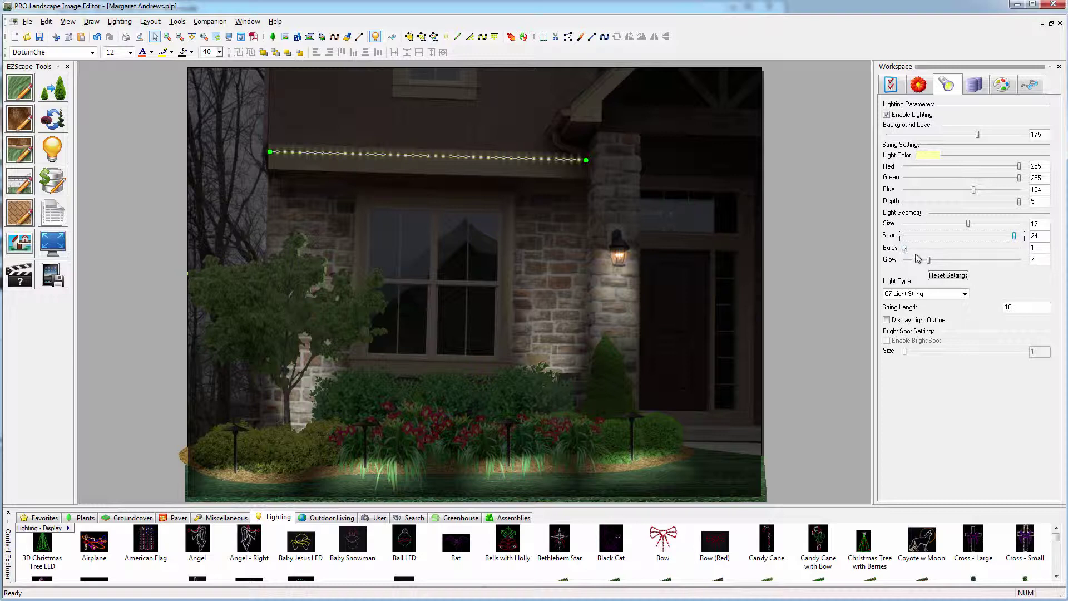
pyautogui.moveTo(929, 259); pyautogui.dragTo(949, 261)
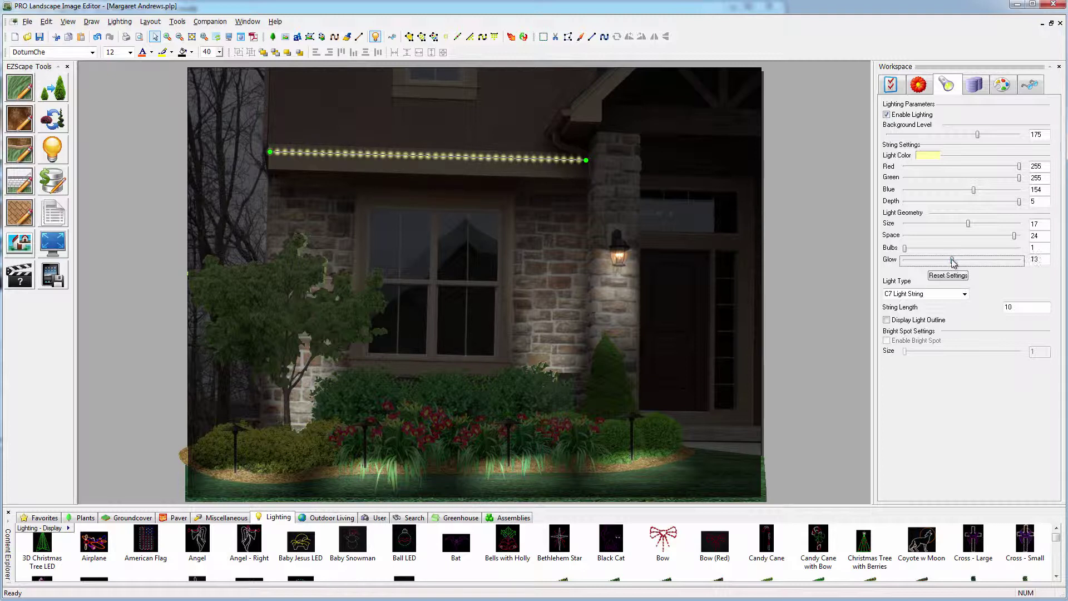
pyautogui.click(905, 248)
pyautogui.moveTo(916, 252); pyautogui.dragTo(944, 260)
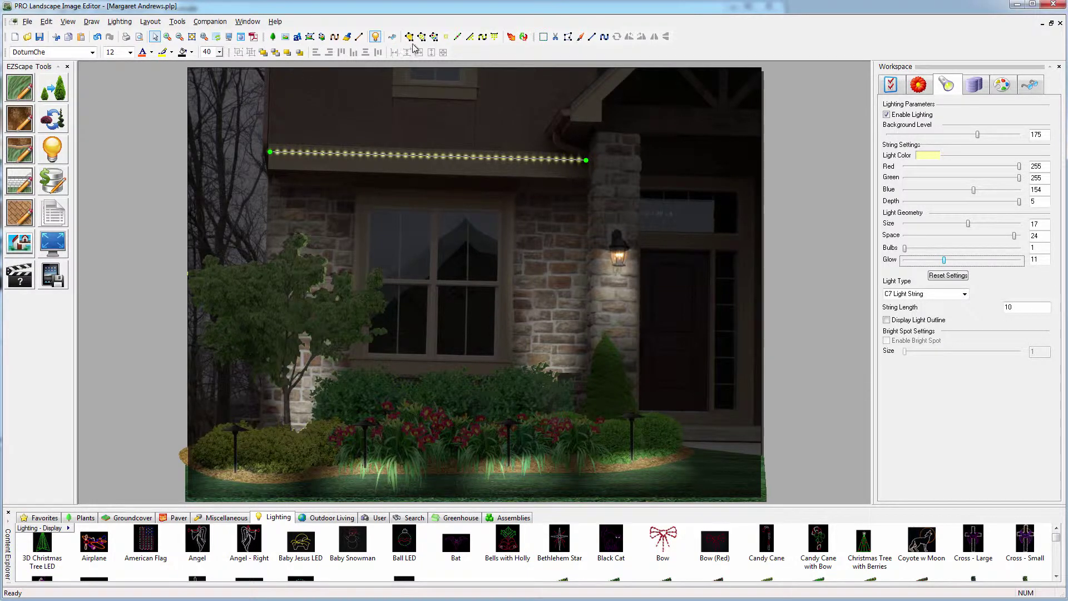
# Step: Draw a second straight light string up the sloped gable edge above the stone column, to the photo's upper edge
pyautogui.click(457, 37)
pyautogui.moveTo(573, 114); pyautogui.dragTo(624, 66)
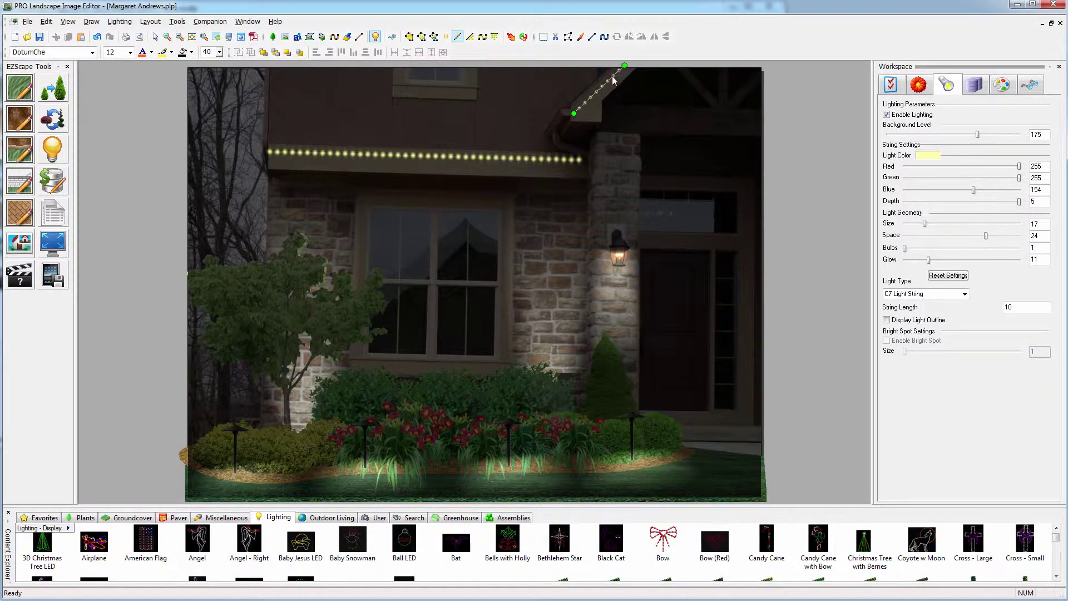
pyautogui.press('Escape')
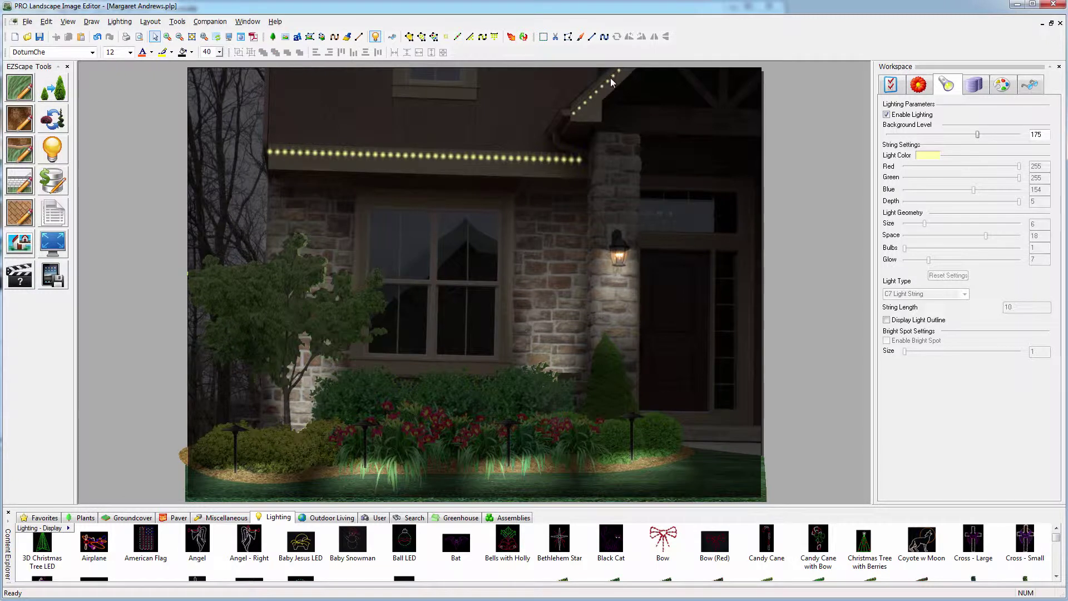
# Step: Set the gable light string's size to 18, spacing to 20 and glow to 11, and compare the day and night views
pyautogui.click(584, 101)
pyautogui.moveTo(925, 225); pyautogui.dragTo(978, 230)
pyautogui.click(931, 261)
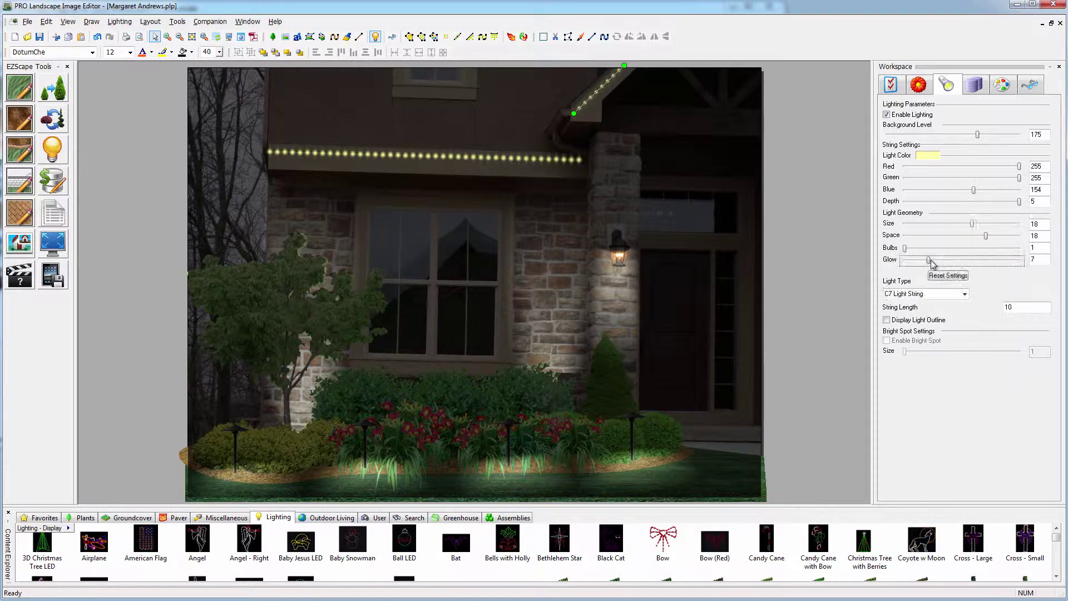
pyautogui.moveTo(931, 263); pyautogui.dragTo(996, 236)
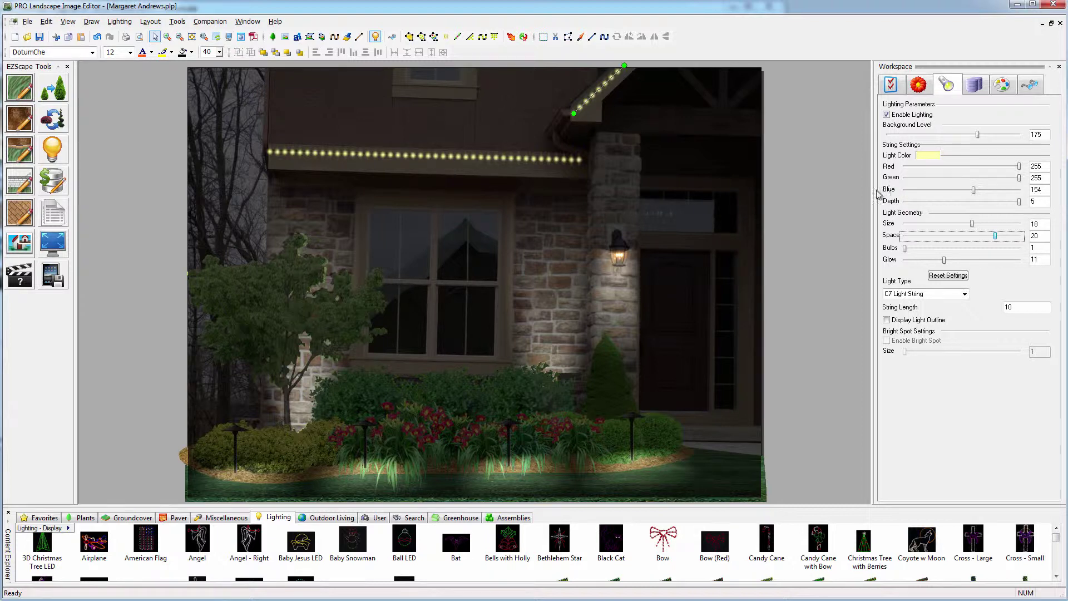
pyautogui.click(53, 144)
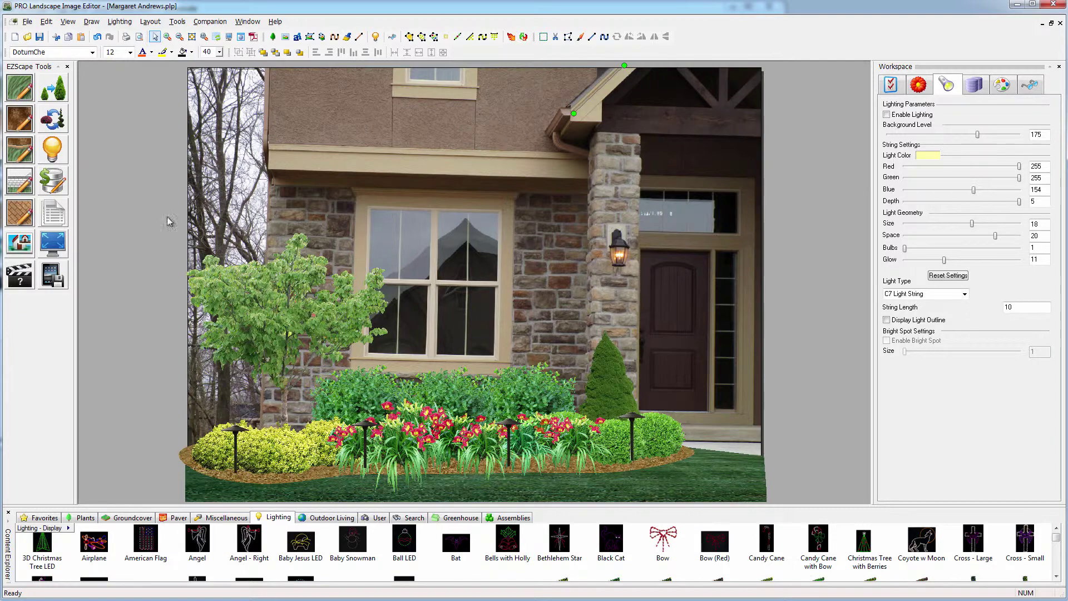
pyautogui.click(61, 156)
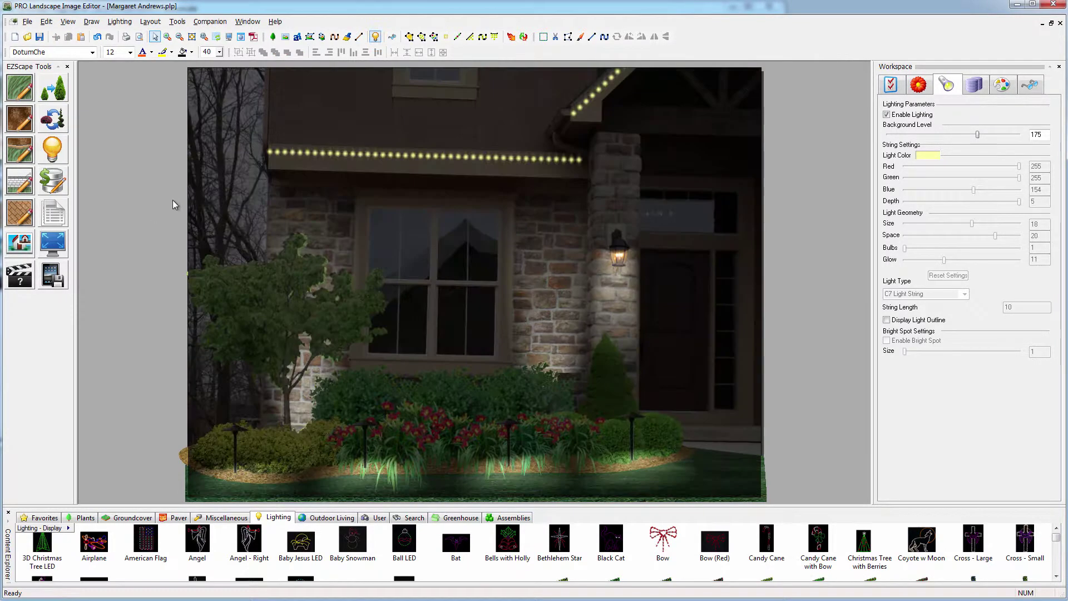